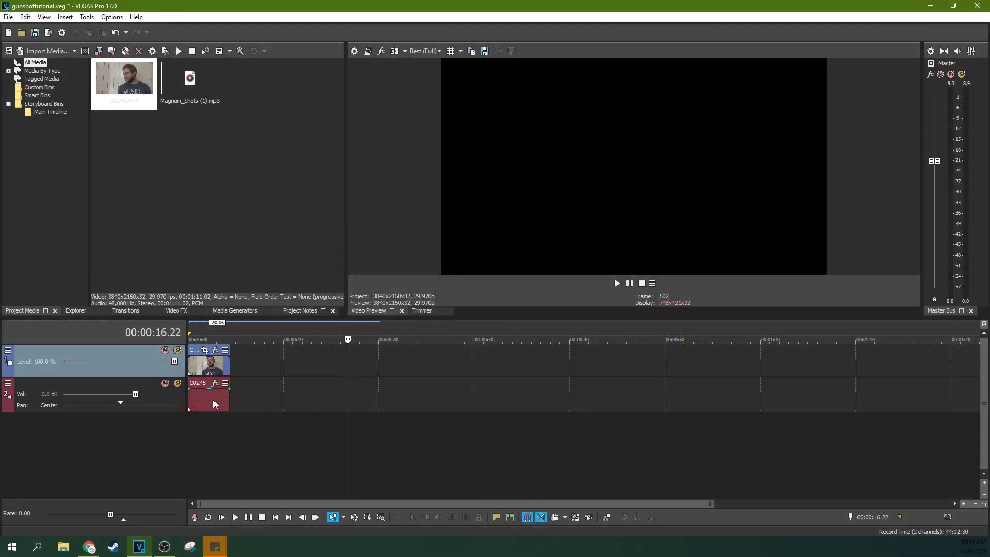
Play and frame-step clip C0245 to the firing frame 111 (00:00:03.21), then bring up the video event's context menu.
click(207, 362)
scroll(214, 361, up, 5)
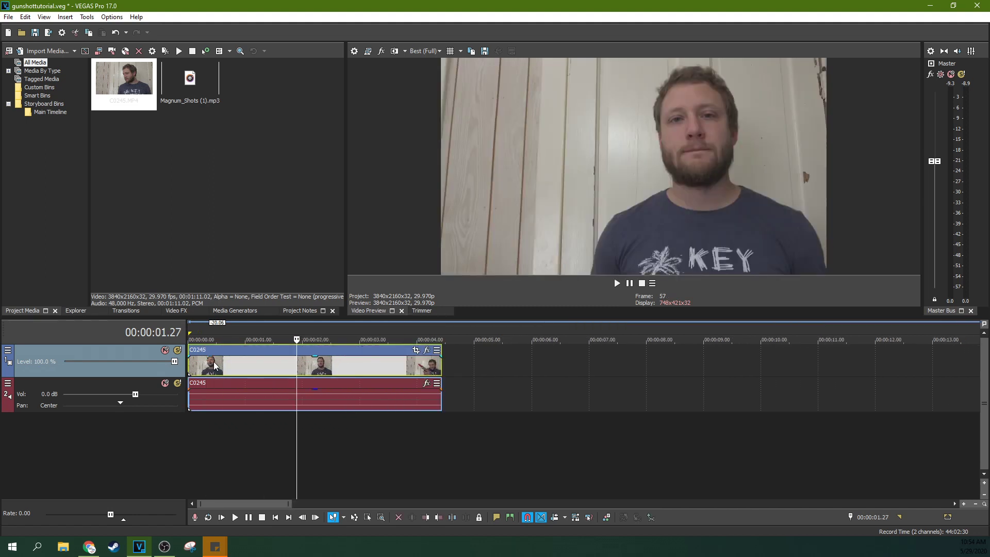
key(space)
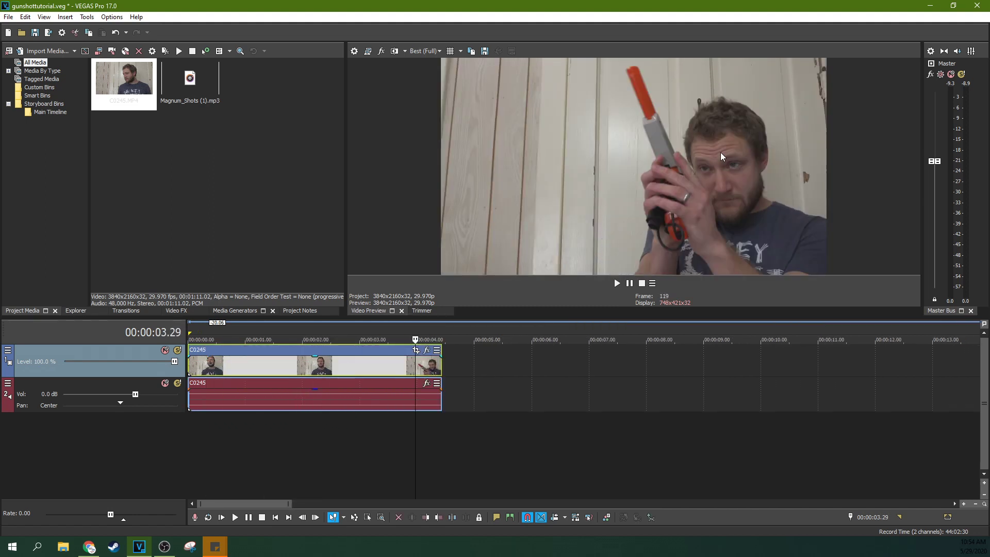
key(Left)
key(Left)
key(Left)
key(Left)
key(Left)
key(Left)
key(Left)
key(Left)
key(Left)
key(Left)
key(Left)
key(Left)
key(Left)
key(Left)
key(Left)
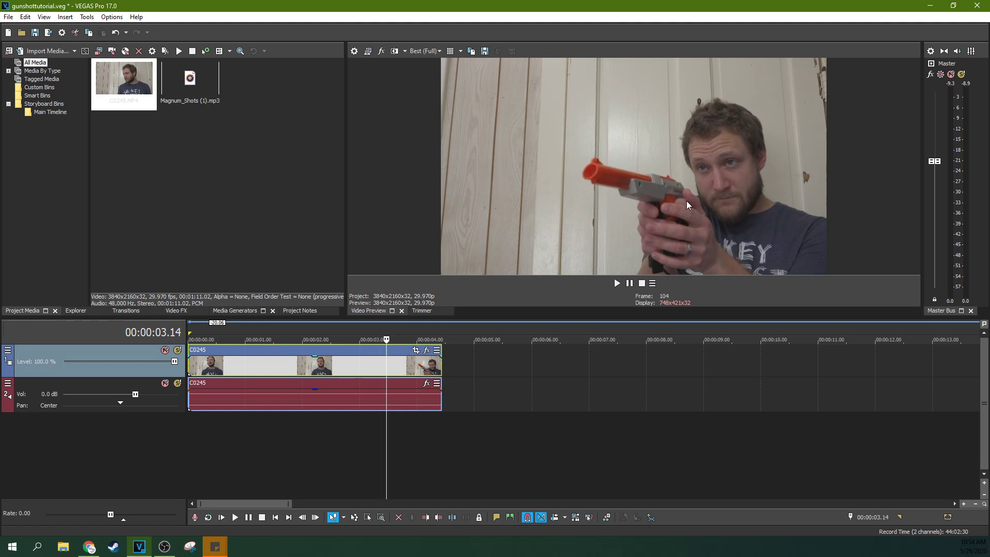
key(Left)
key(Left)
key(Right)
key(Right)
key(Right)
key(Right)
key(Right)
key(Right)
key(Right)
key(Right)
key(Right)
key(Right)
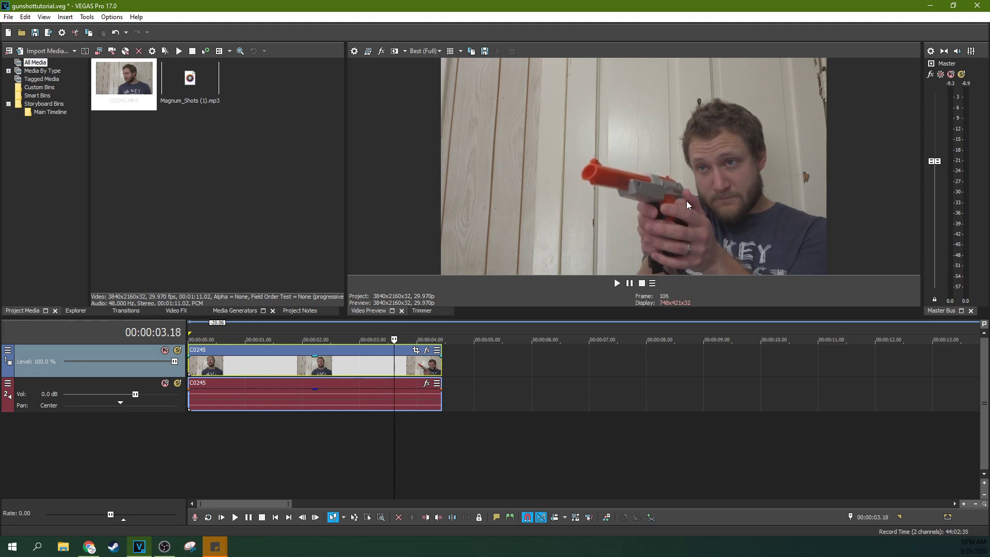
key(Right)
key(Right)
key(Left)
key(Left)
key(Left)
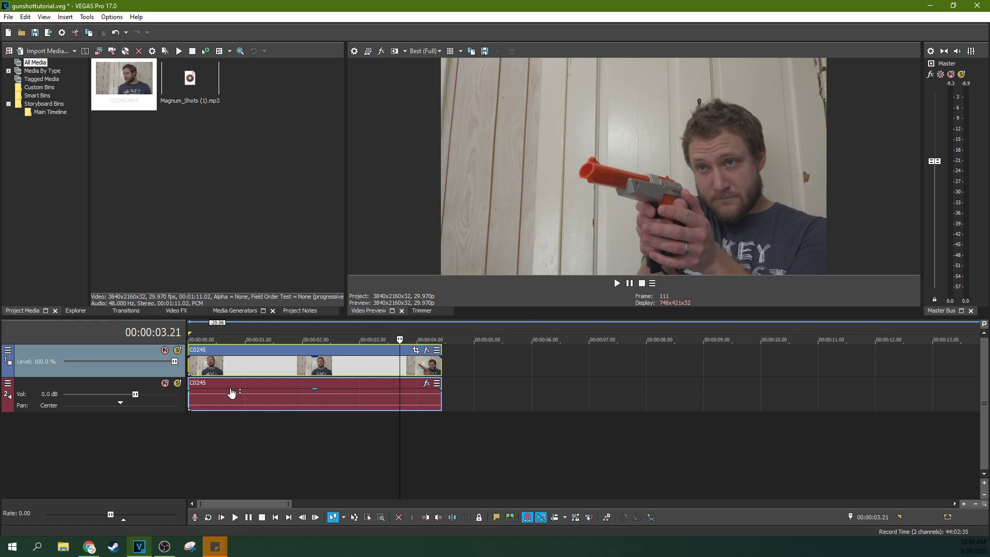
right_click(330, 367)
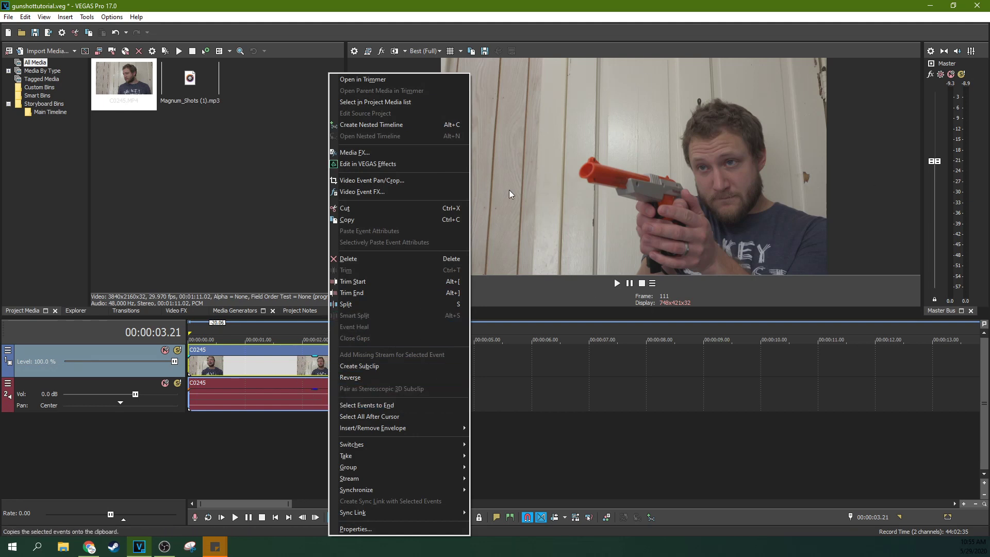
Send the clip to VEGAS Effects, zoom the timeline in and scrub ahead to about 02;24.
click(369, 164)
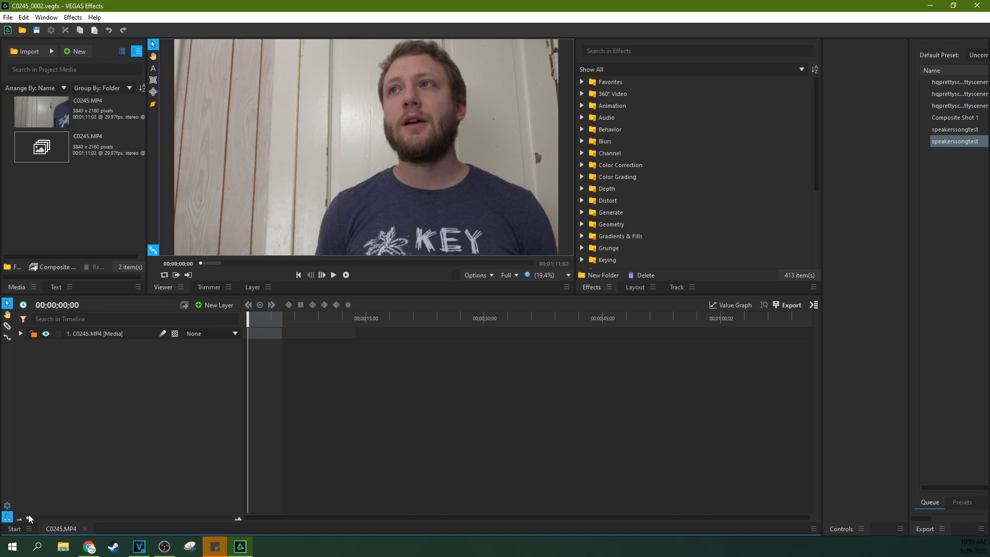
drag(29, 520, 80, 519)
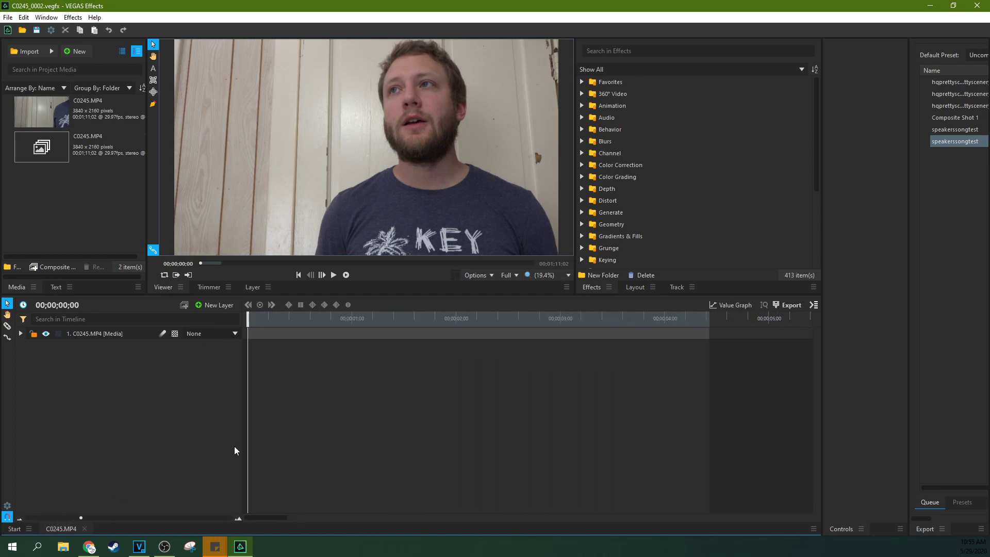
click(383, 317)
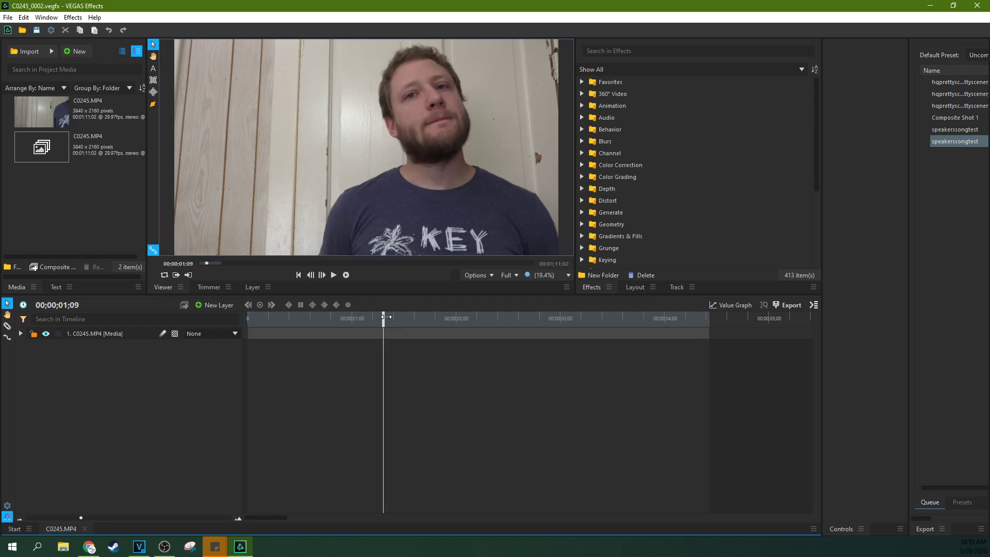
drag(384, 317, 547, 316)
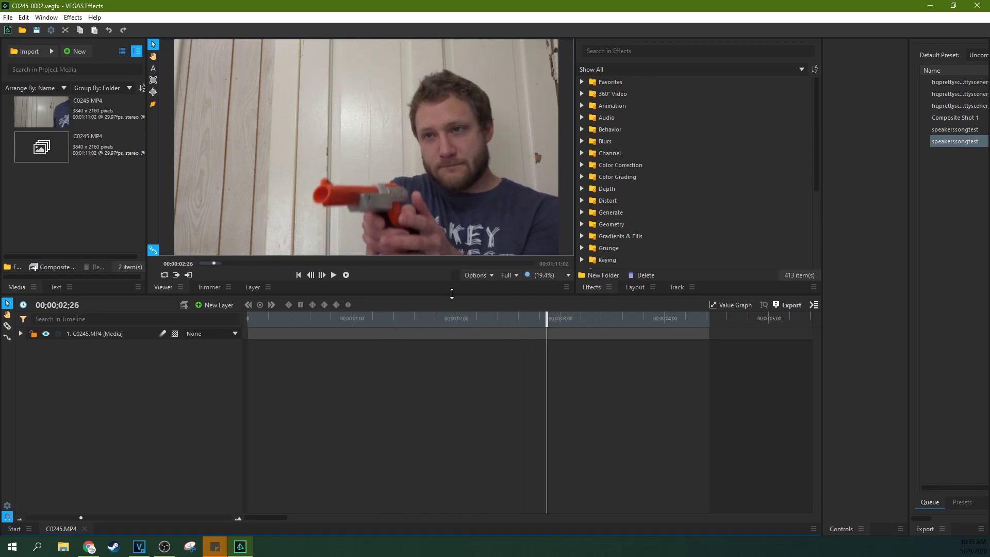
Play from 02;26 and frame-step back and forth to land on 03;22, where the gun fires.
click(324, 275)
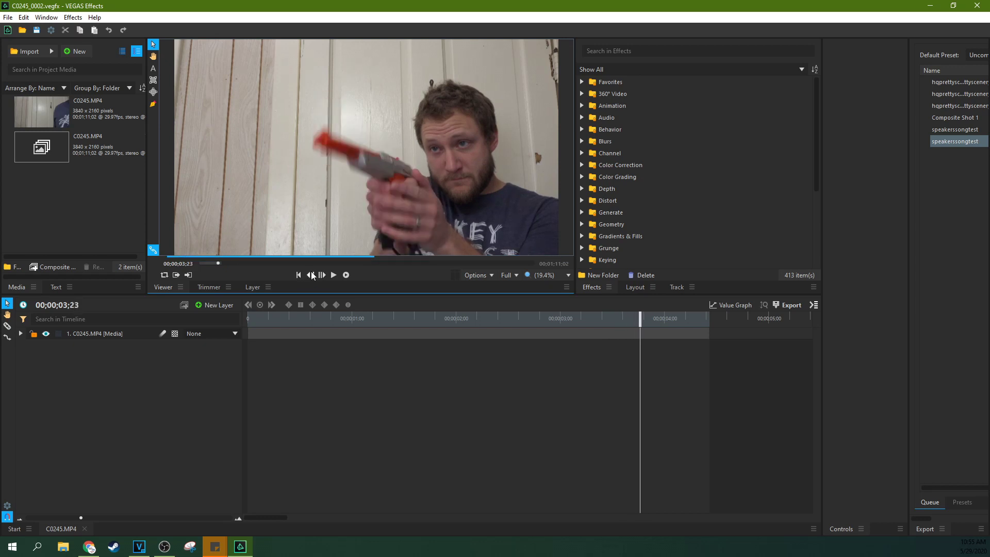
click(311, 274)
click(310, 275)
click(311, 275)
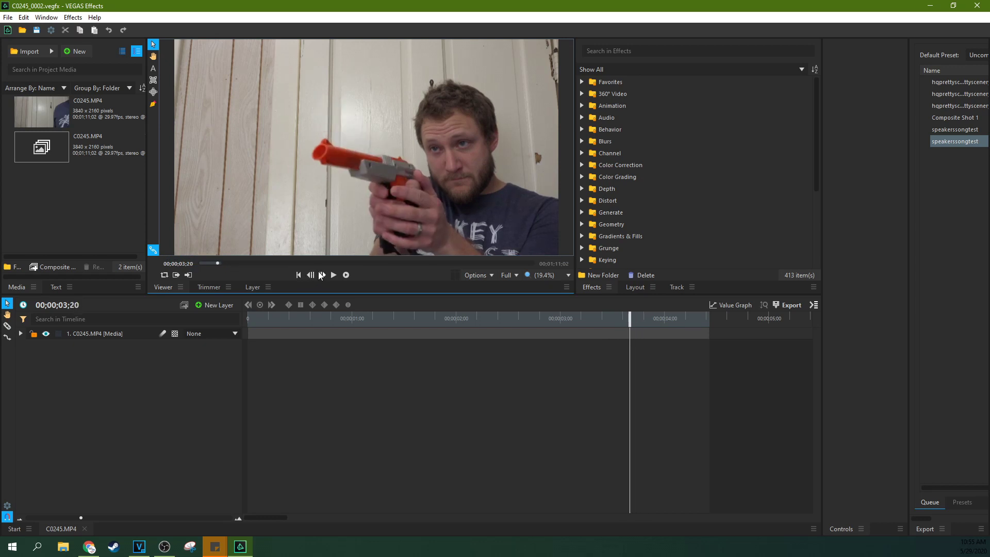
click(321, 275)
click(322, 275)
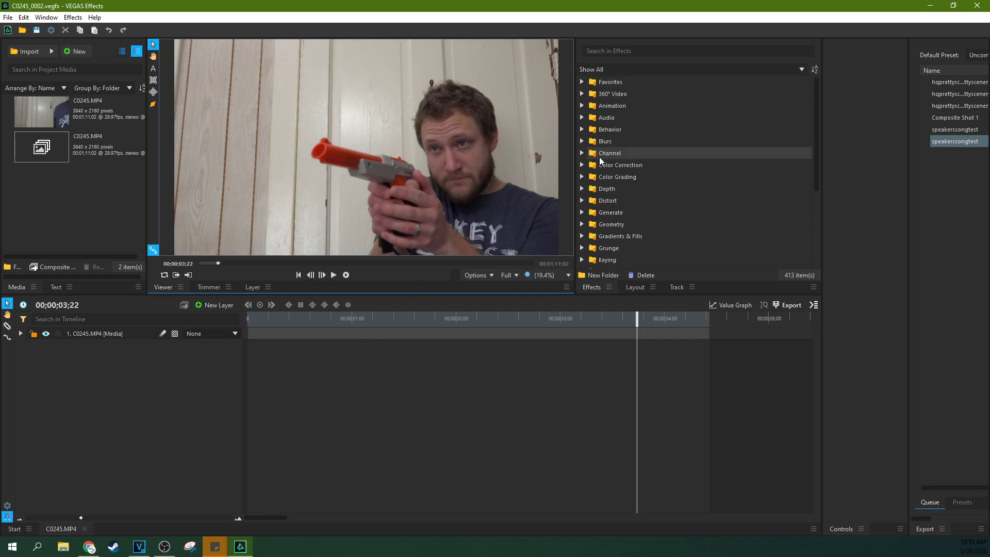
Search the Effects panel for 'gun' and drag Gunfire into the timeline as a new layer.
click(619, 47)
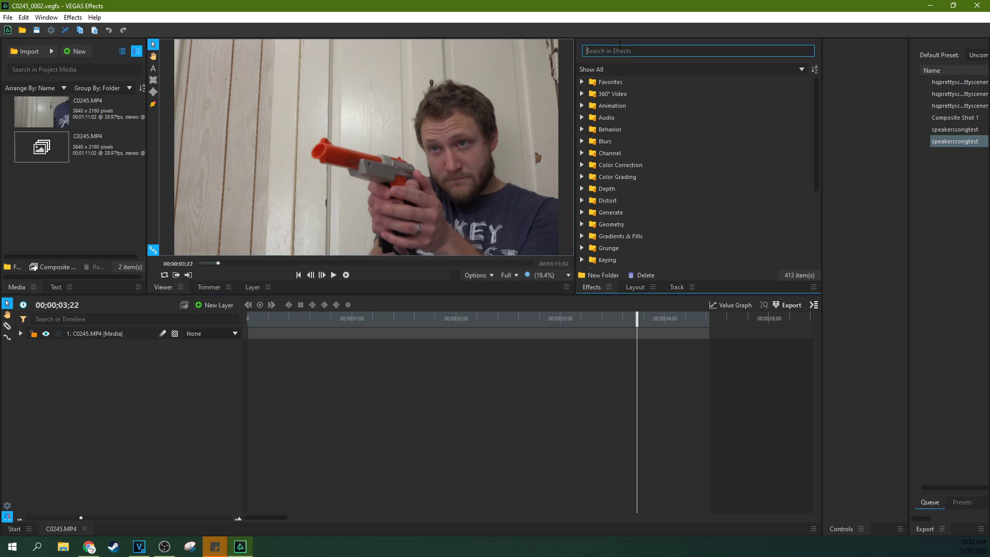
text(gunshot)
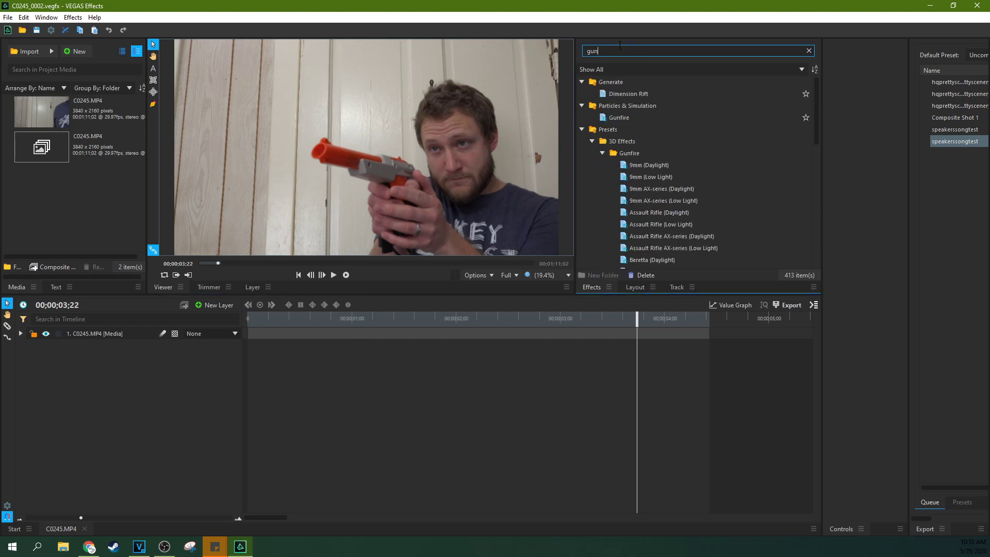
key(BackSpace)
key(BackSpace)
key(BackSpace)
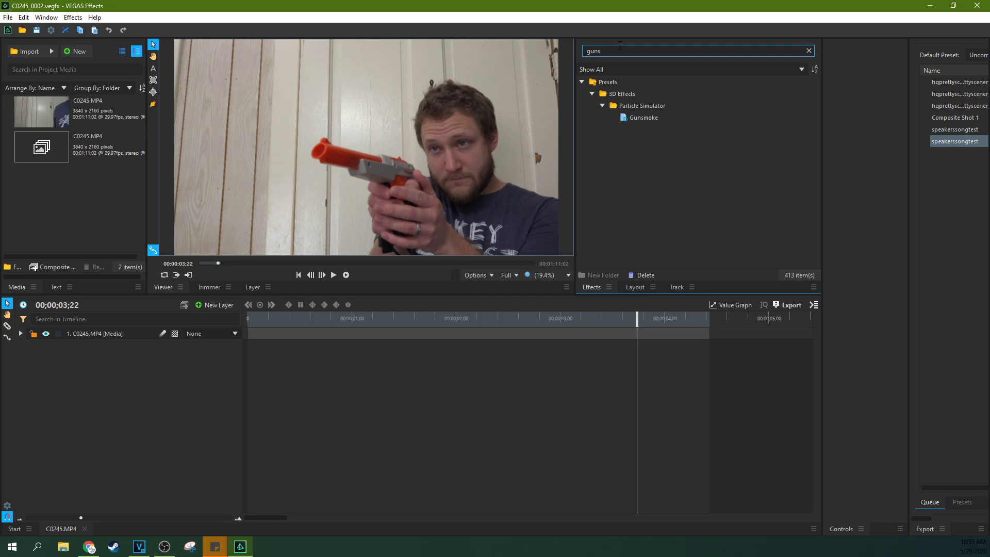
key(BackSpace)
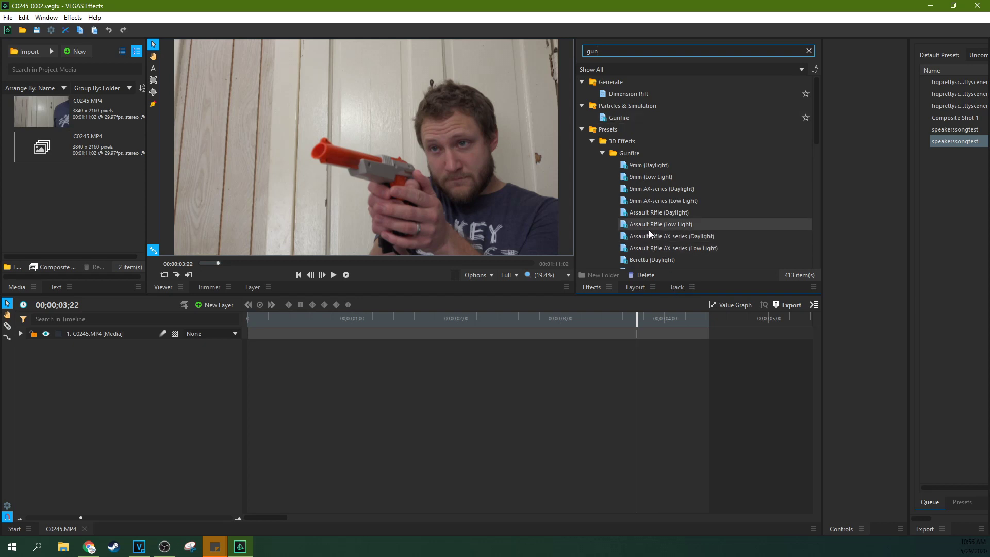
click(630, 118)
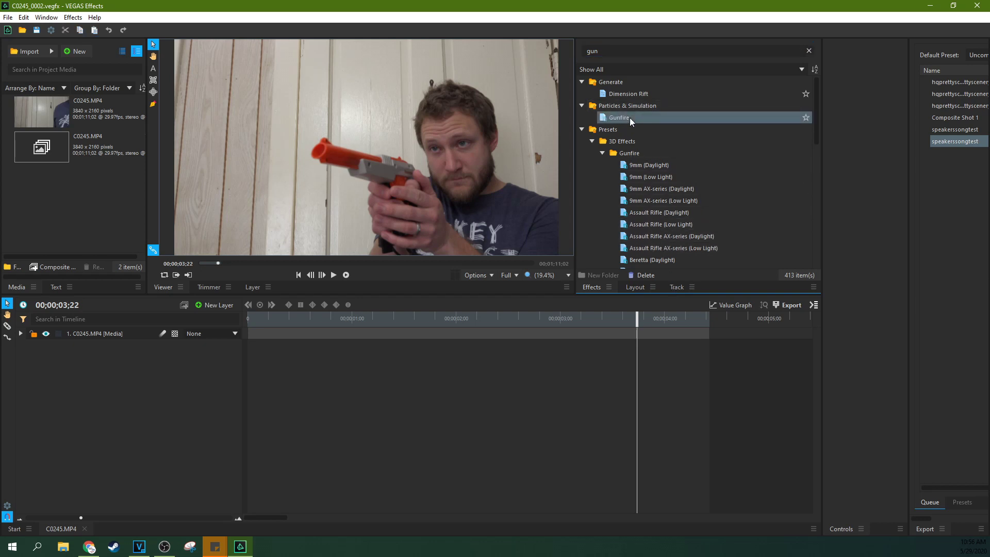
drag(630, 118, 165, 377)
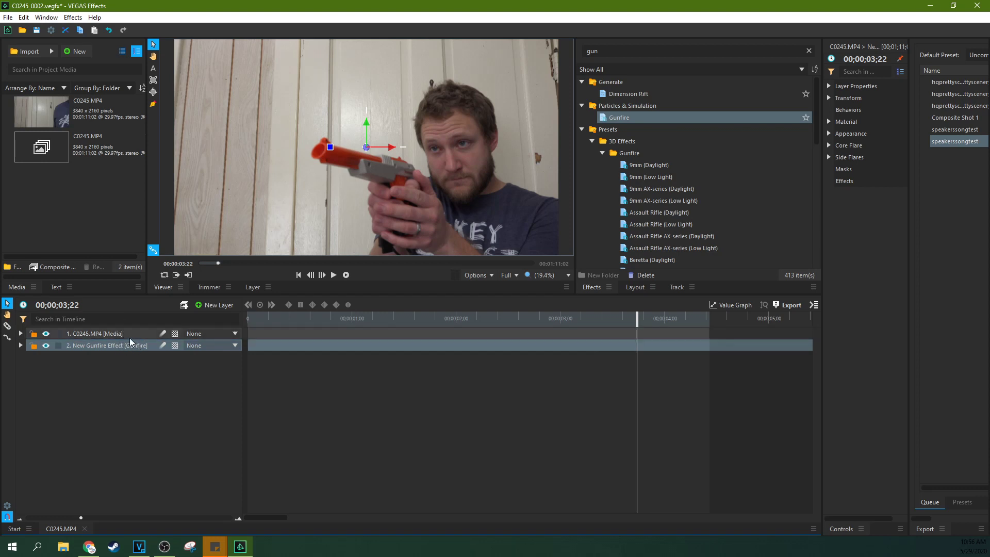
click(144, 333)
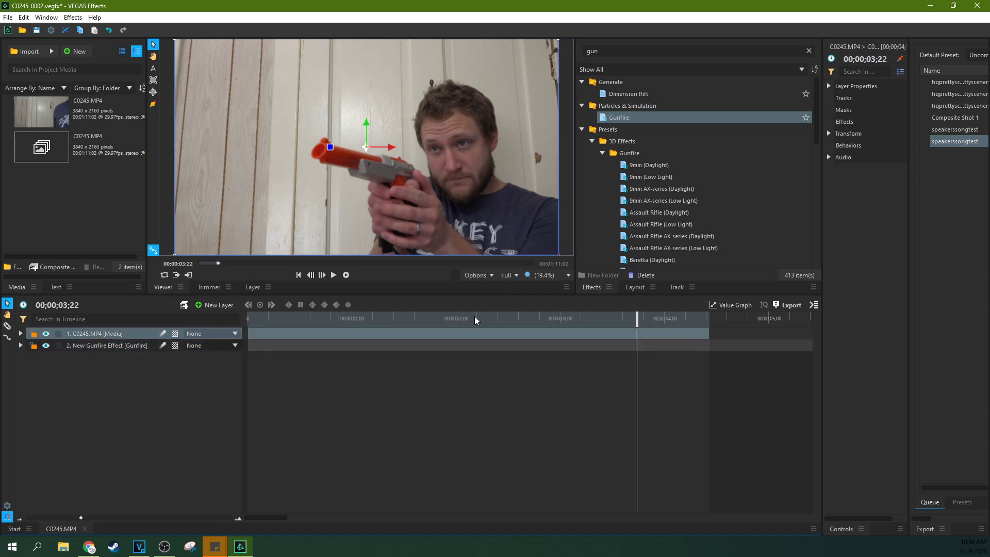
Move the Gunfire layer above C0245.MP4 and step to the firing frame 03;22.
drag(474, 317, 549, 319)
drag(107, 348, 116, 325)
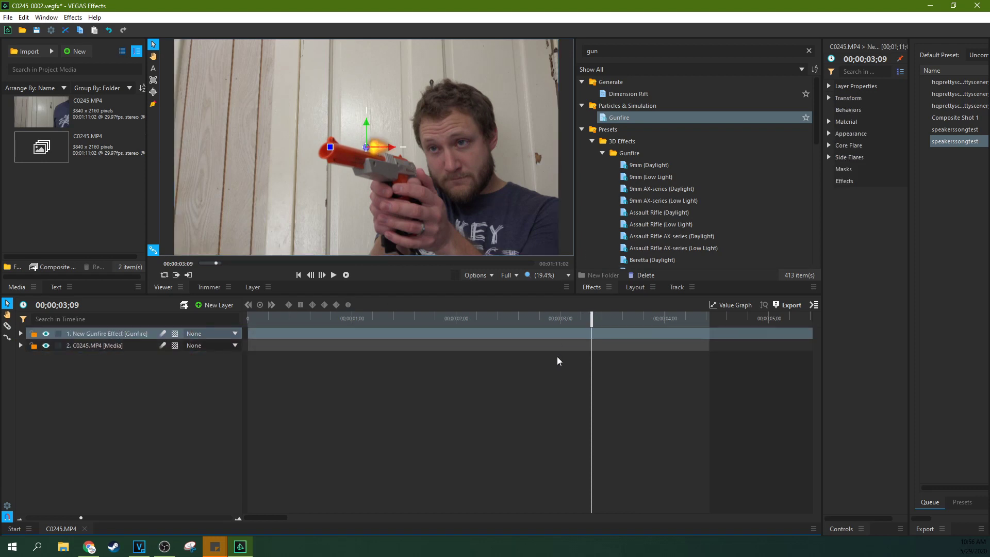
key(space)
key(space)
click(321, 275)
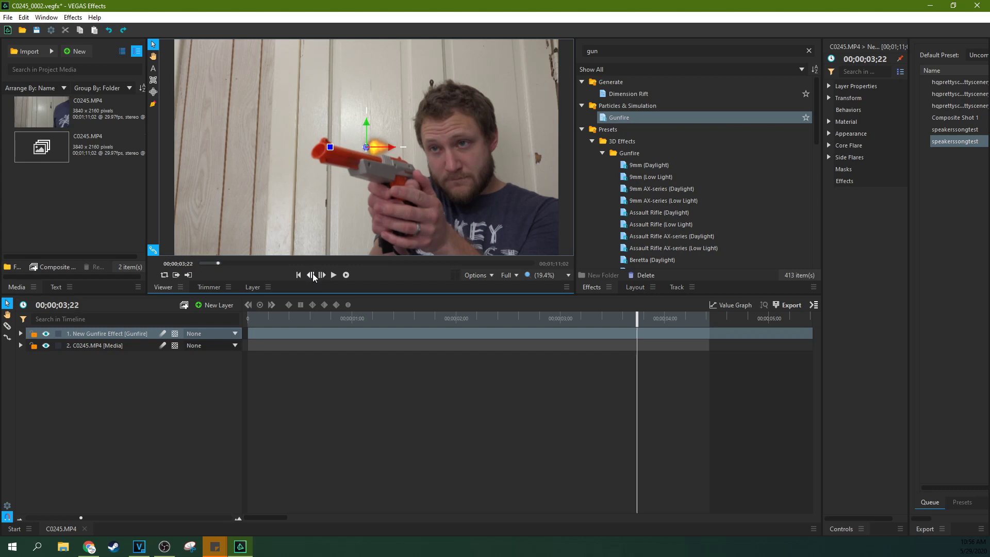
click(311, 275)
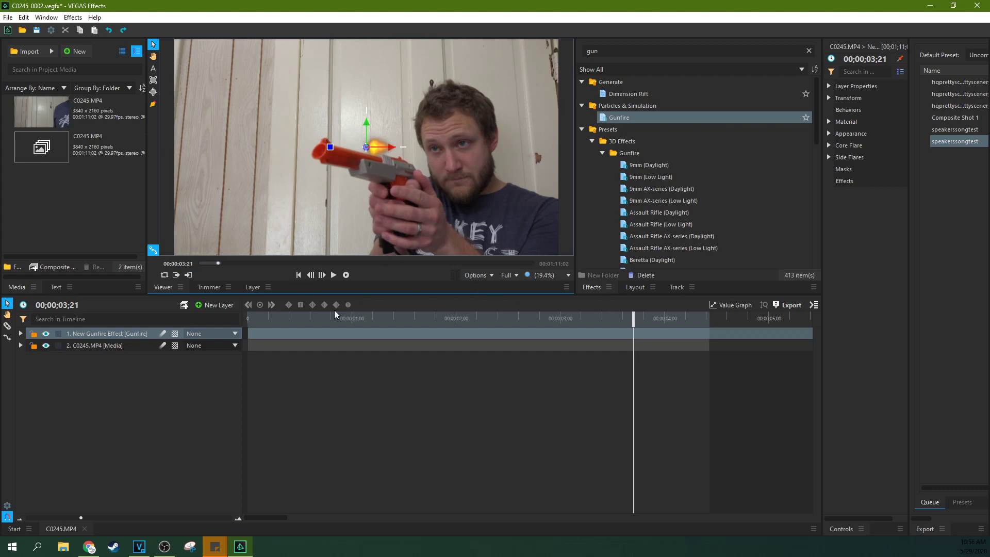
click(322, 275)
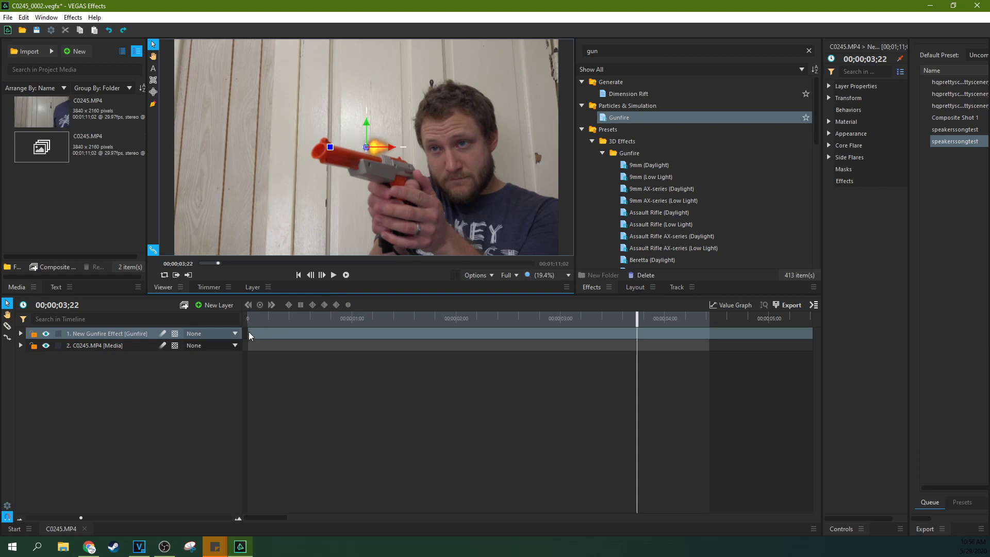
Shift the Gunfire layer's start, review the muzzle flash frames up to 03;24, and zoom the timeline out.
drag(246, 333, 634, 338)
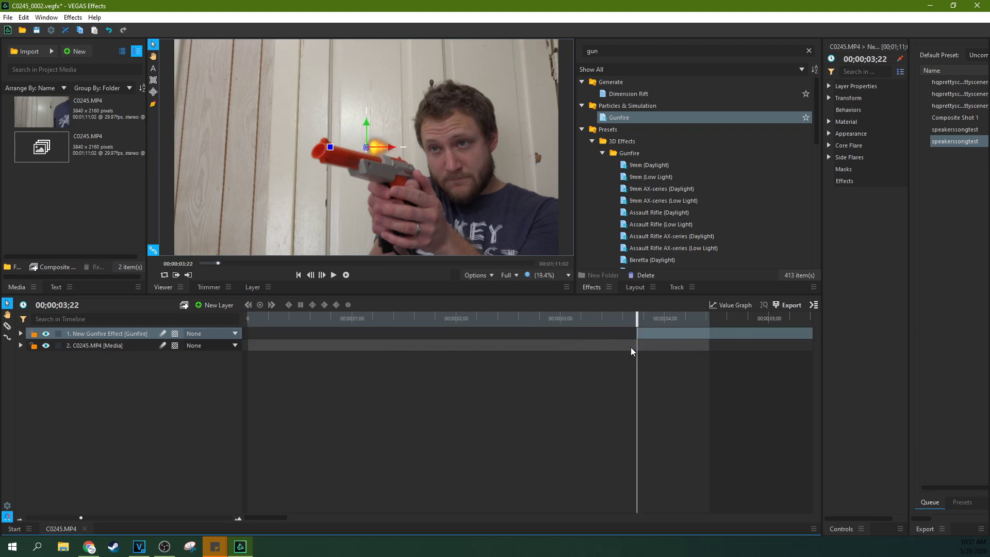
click(322, 277)
click(321, 276)
click(321, 275)
click(322, 276)
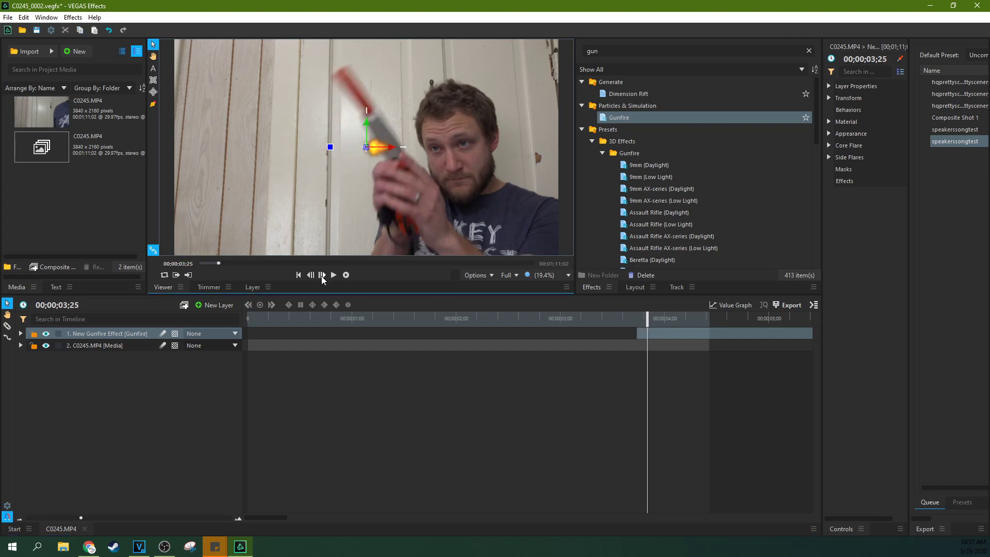
click(310, 275)
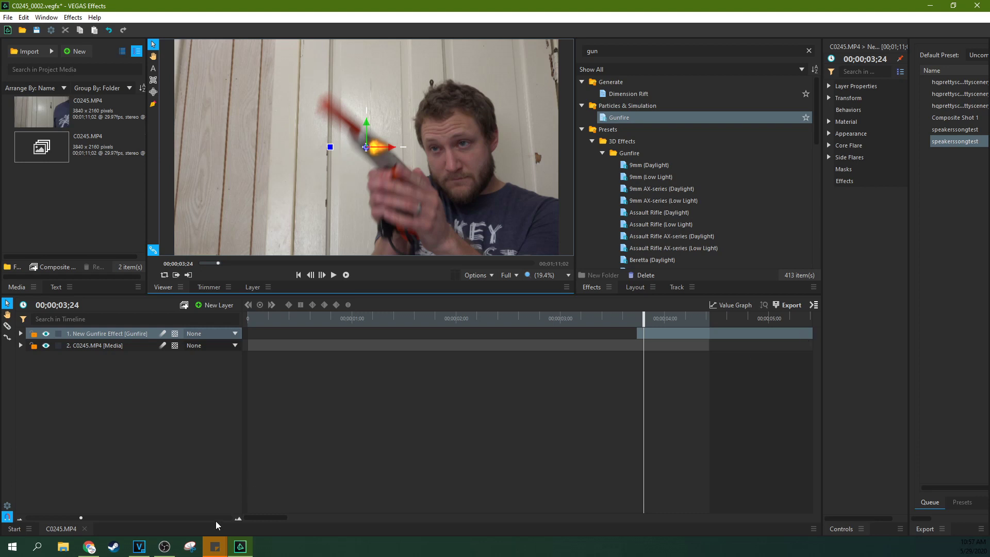
drag(80, 519, 47, 520)
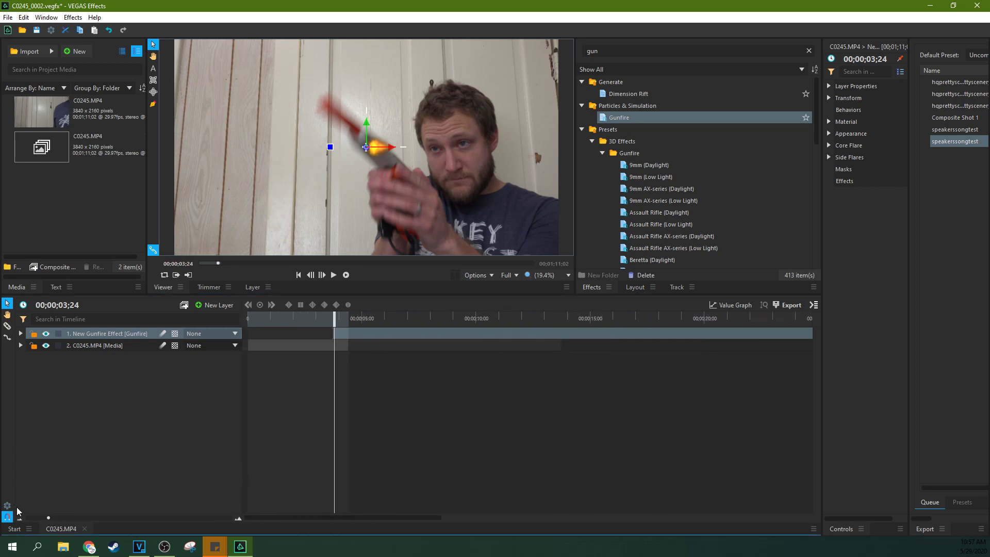
Split the Gunfire layer with the Razor tool, delete the second piece and trim its end.
click(8, 325)
click(387, 333)
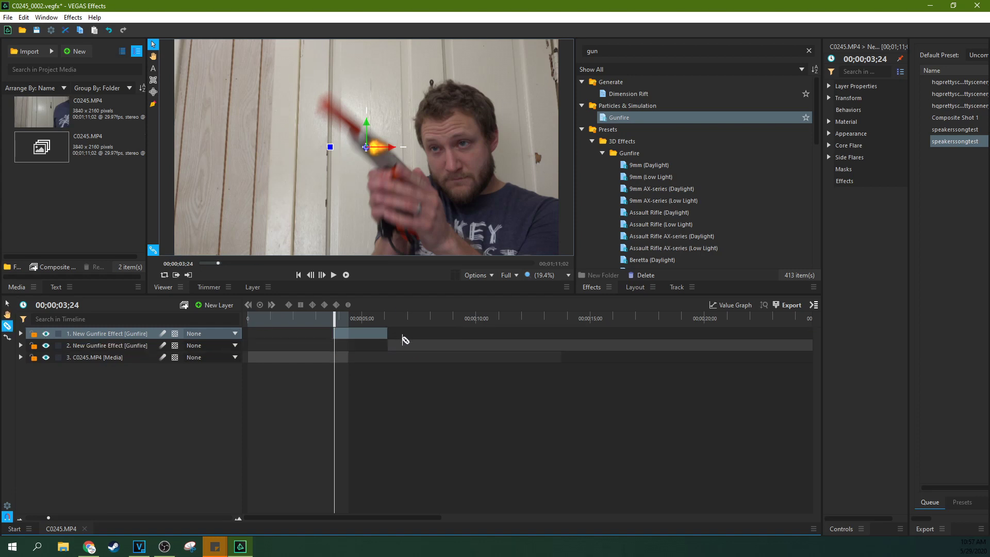
click(7, 302)
click(93, 345)
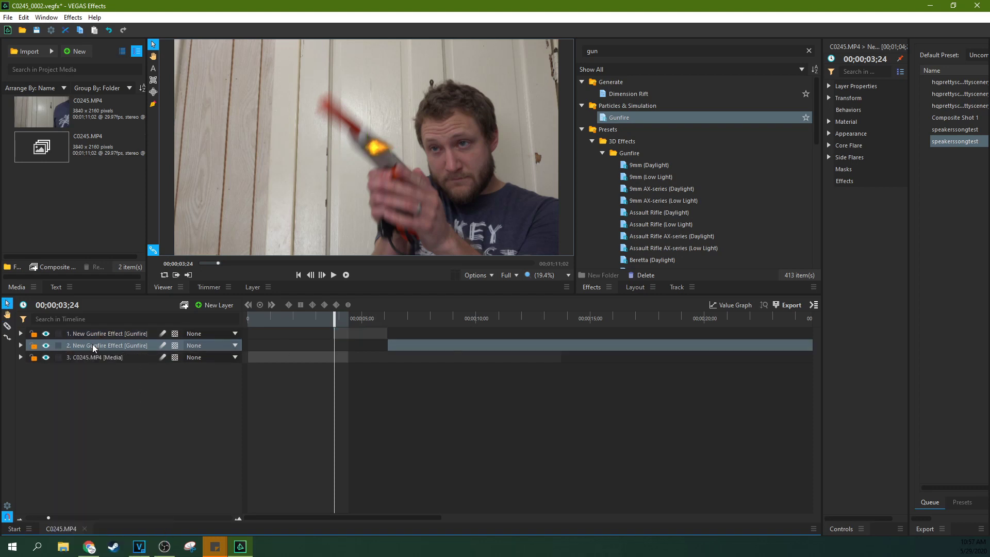
key(Delete)
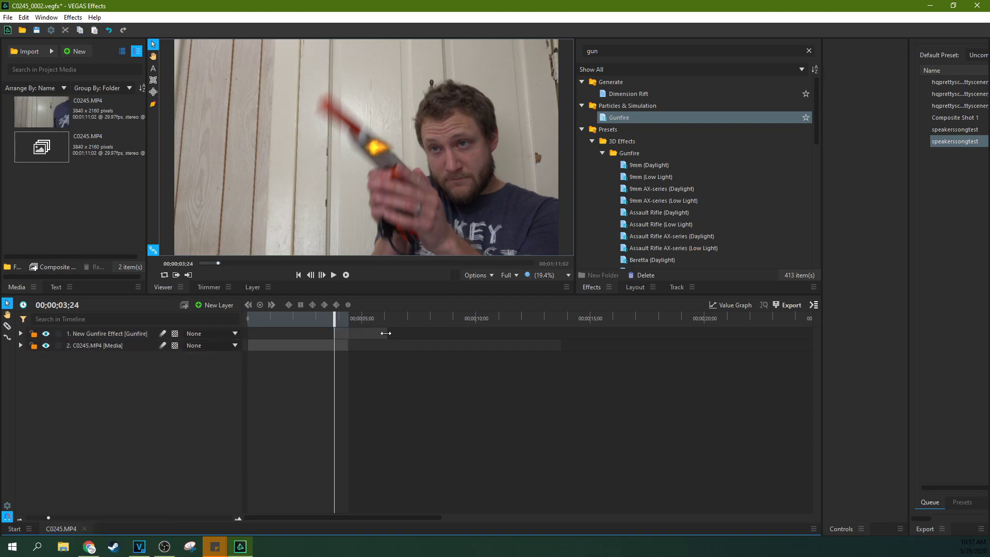
drag(386, 333, 335, 336)
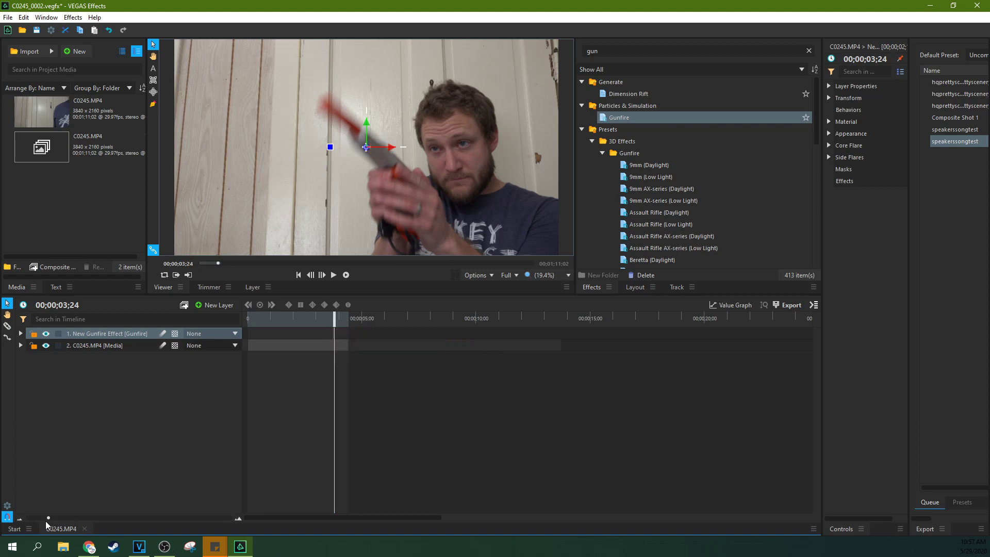
Zoom the timeline in and scrub to frame 03;22, where the gun fires.
drag(48, 519, 127, 517)
drag(529, 320, 509, 322)
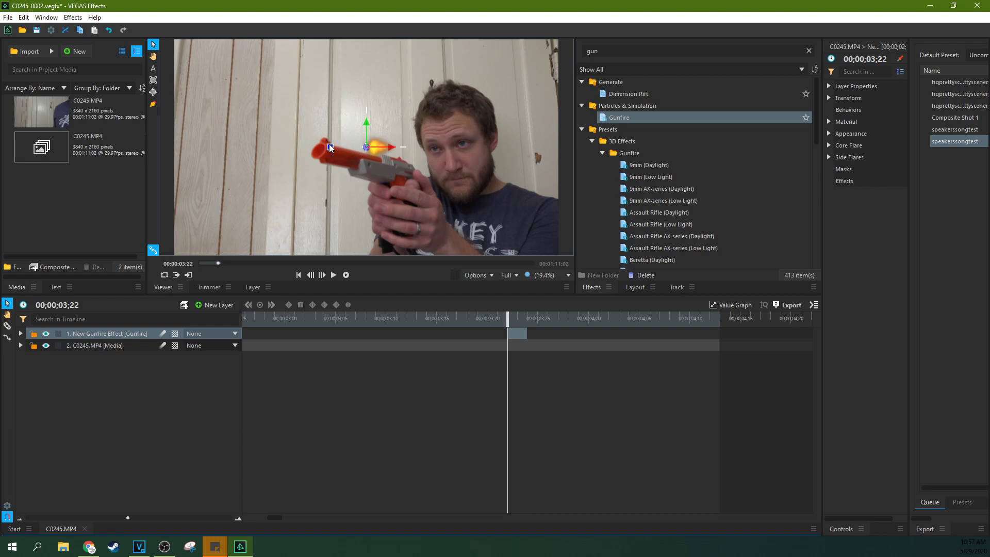
drag(329, 144, 333, 150)
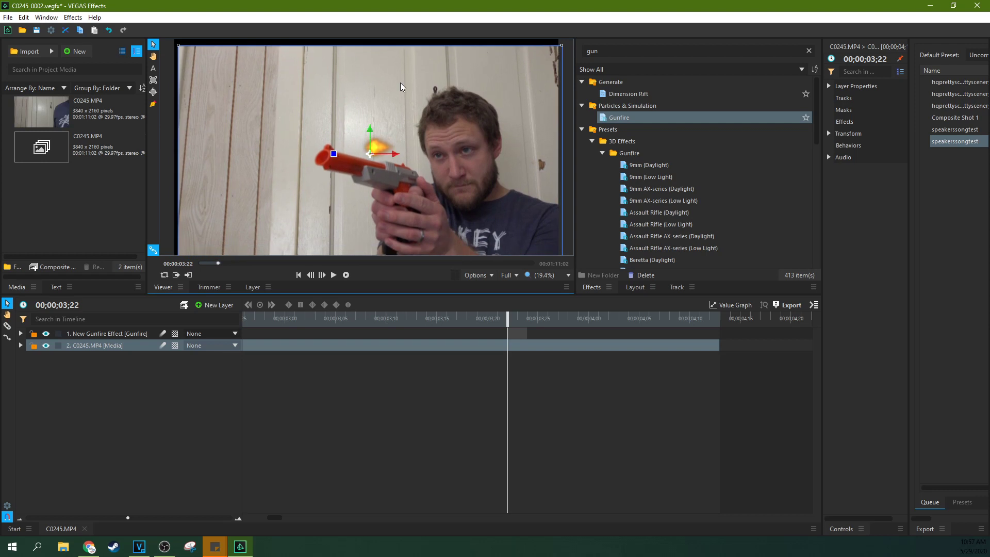
Undo the accidental video shift and drag the Gunfire flare onto the toy gun's barrel tip.
key(ctrl+z)
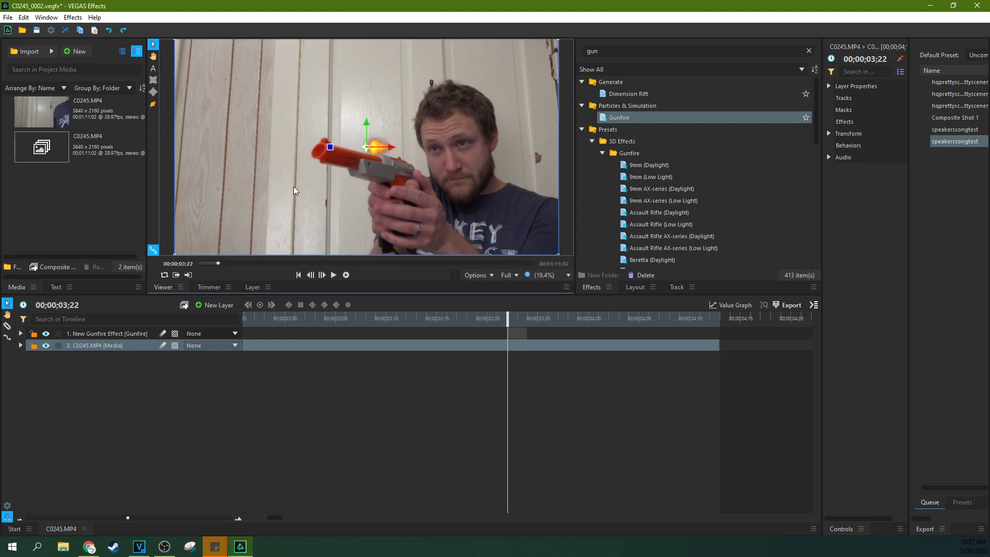
click(80, 334)
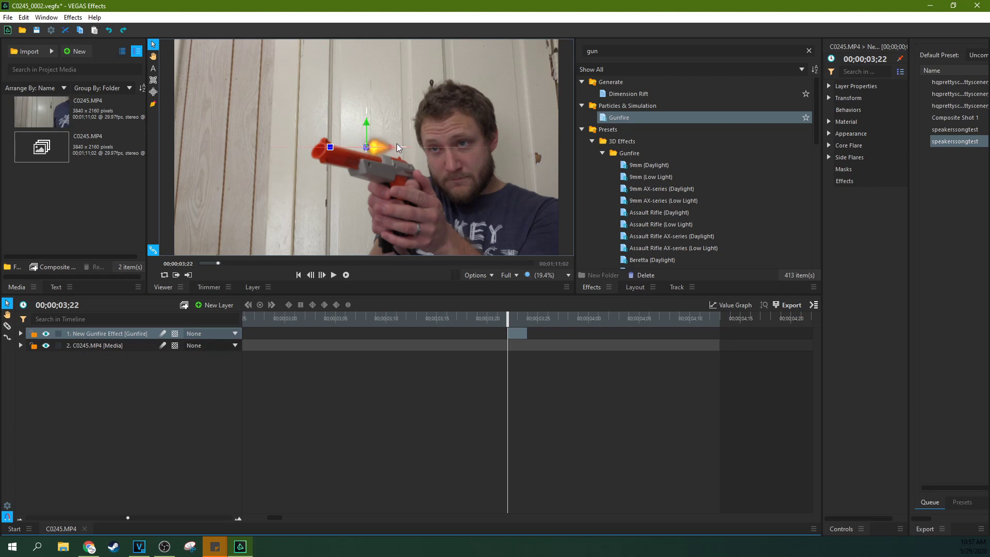
drag(397, 145, 338, 153)
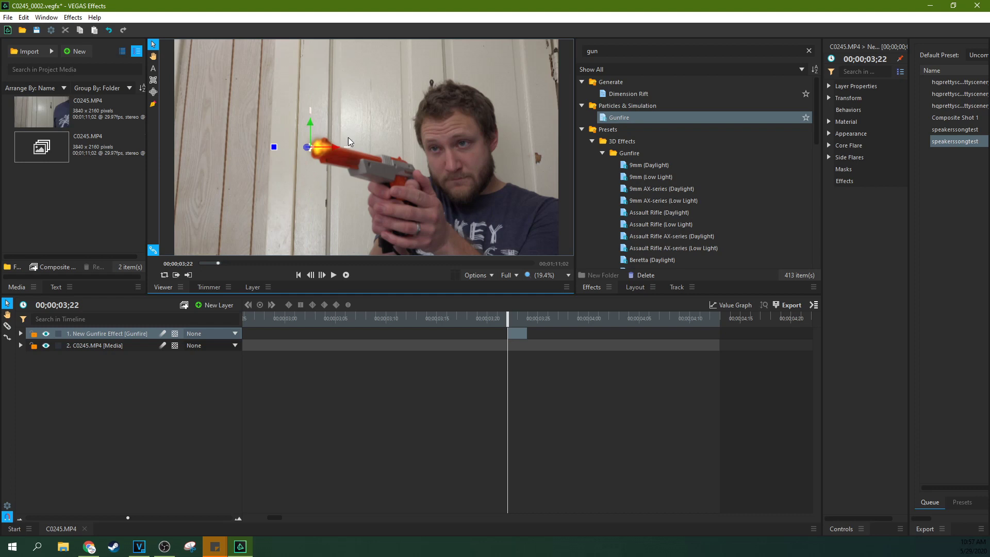
mouse_move(348, 137)
mouse_down()
mouse_move(355, 113)
mouse_move(365, 140)
mouse_up()
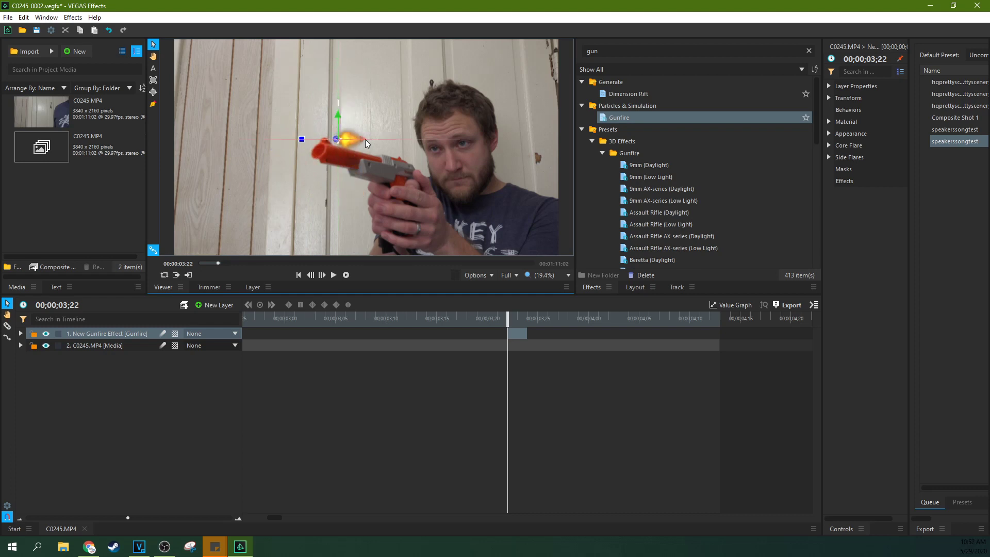
drag(302, 139, 374, 141)
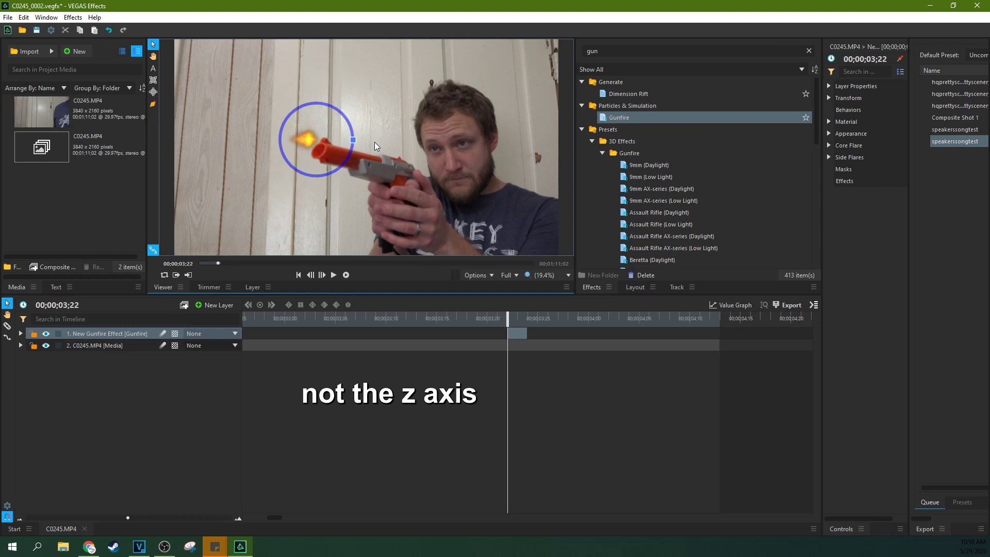
click(116, 327)
click(107, 335)
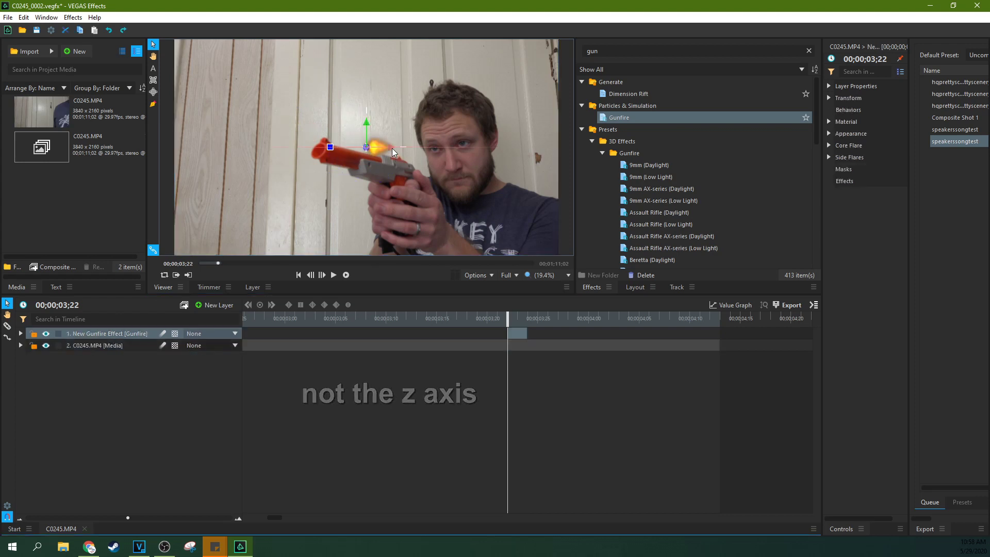
Slide the flash along the horizontal axis and rotate it to point out of the muzzle.
drag(392, 147, 334, 150)
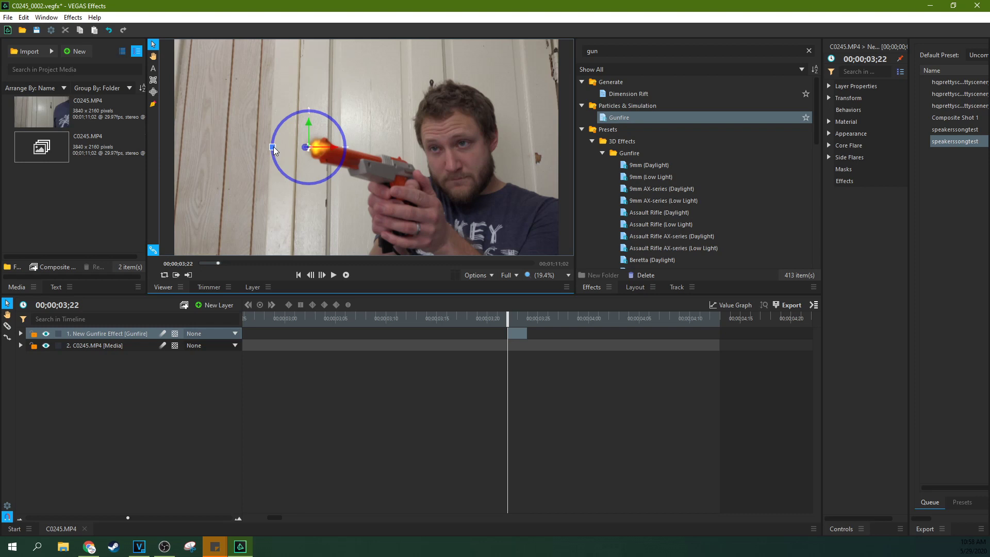
drag(274, 146, 399, 173)
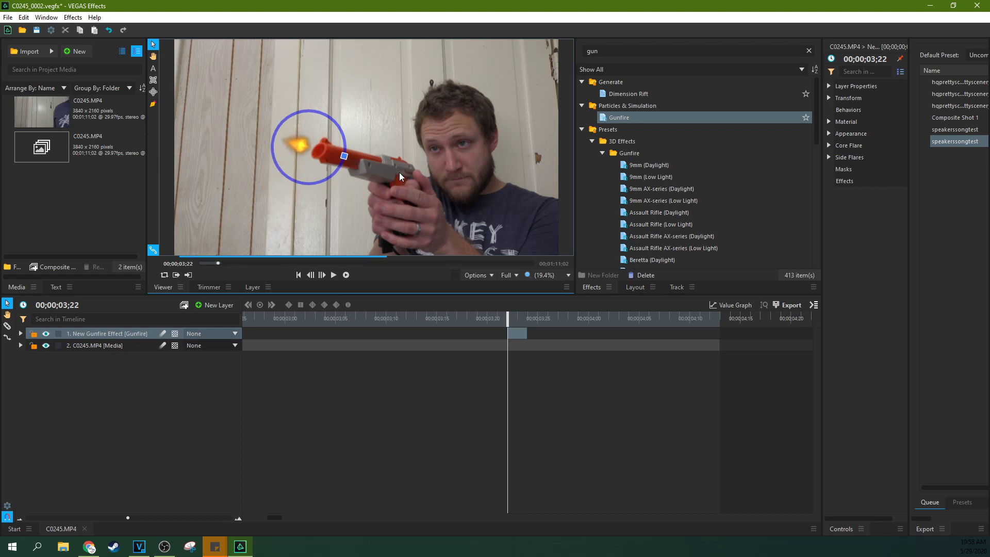
click(400, 172)
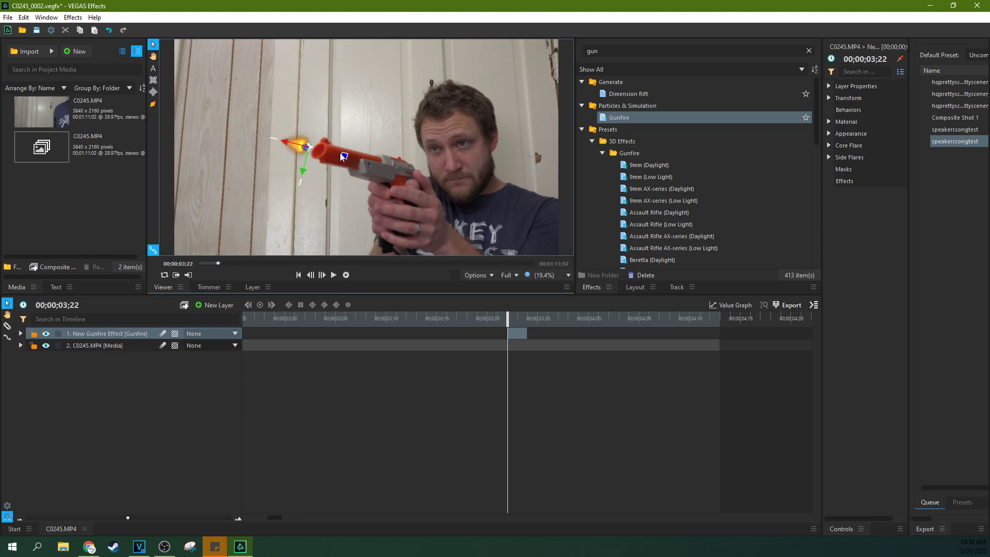
drag(289, 140, 304, 148)
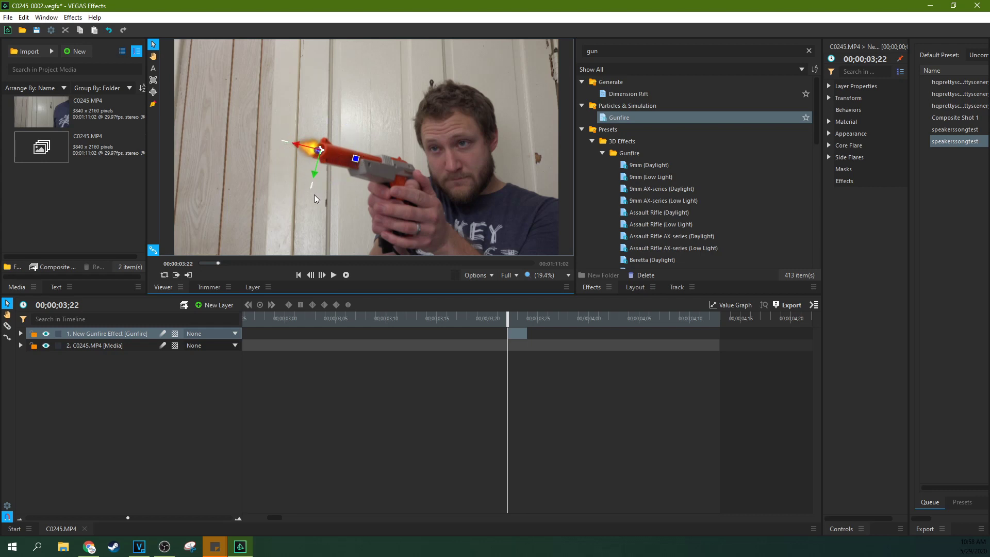
Fine-tune the flash orientation to 53.5°, 324.2°, 172.5° so it aims along the barrel.
drag(314, 194, 350, 162)
mouse_move(297, 138)
mouse_down()
mouse_move(318, 124)
mouse_move(295, 132)
mouse_move(294, 150)
mouse_move(301, 135)
mouse_up()
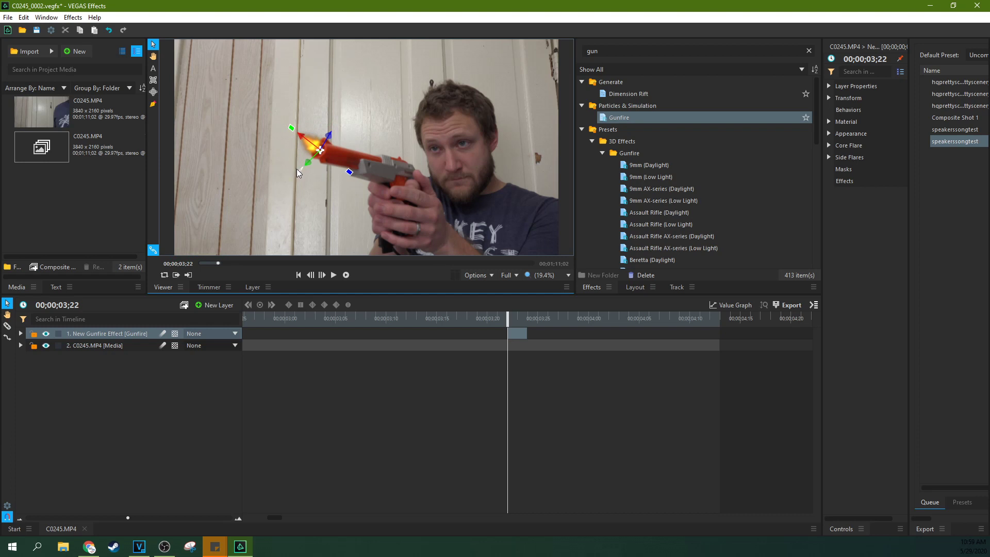
drag(350, 172, 354, 160)
drag(287, 138, 289, 138)
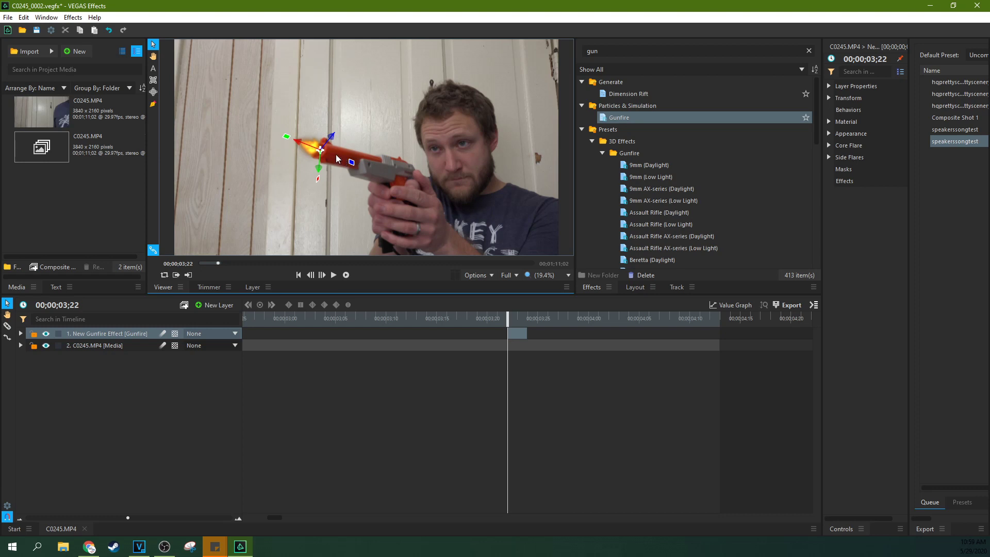
drag(286, 139, 286, 135)
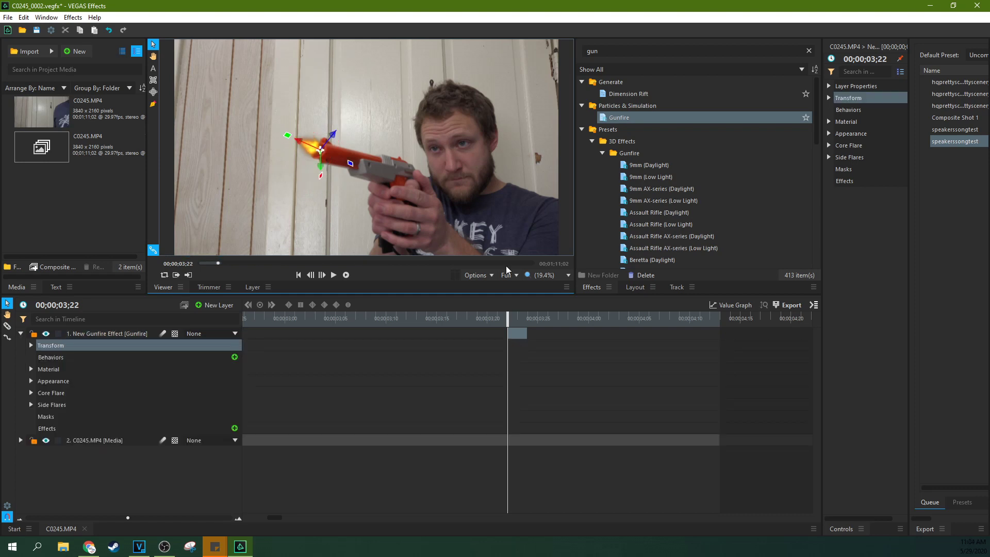
click(317, 178)
Expand Transform and enable keyframing for the flare's Position, Scale and Orientation.
click(32, 345)
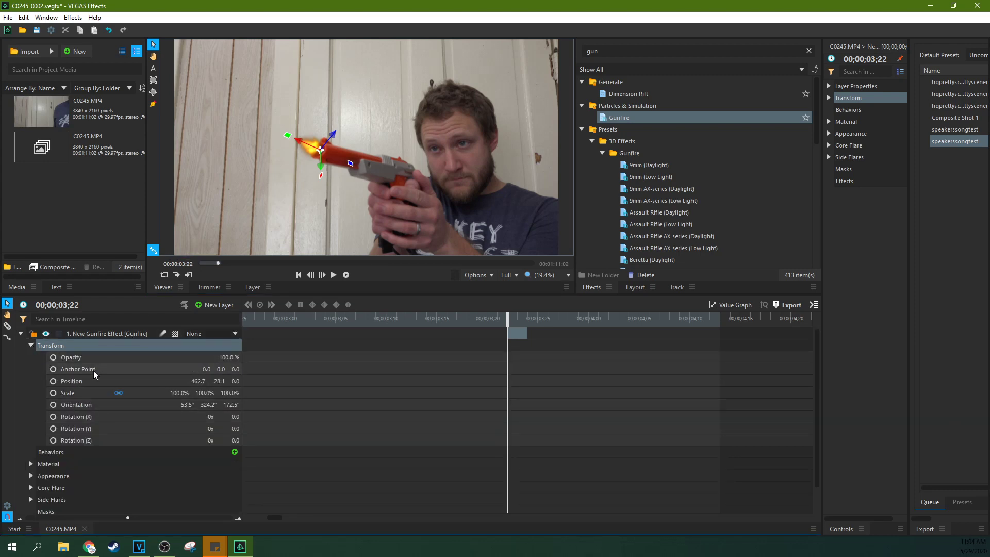
click(53, 381)
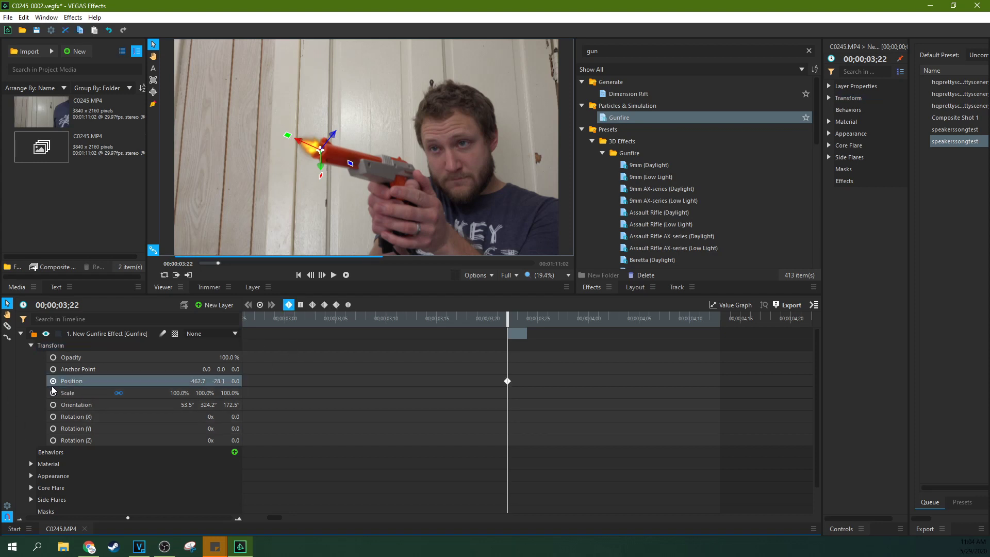
click(53, 393)
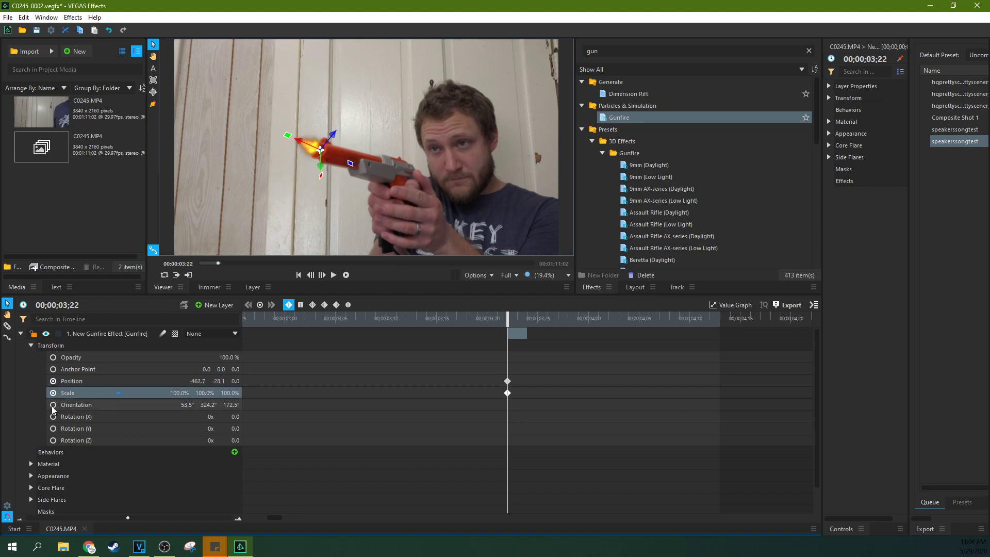
click(53, 405)
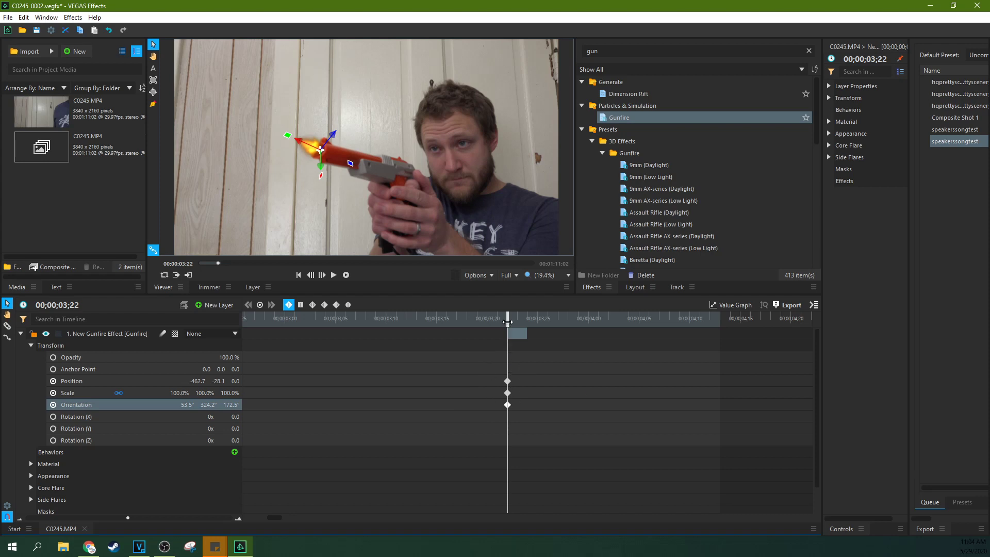
At 03;23 move and rotate the flare to -466.6, 59.6, -82.9 and 82.8°, 330.1°, 162.0°.
key(Right)
drag(320, 166, 320, 159)
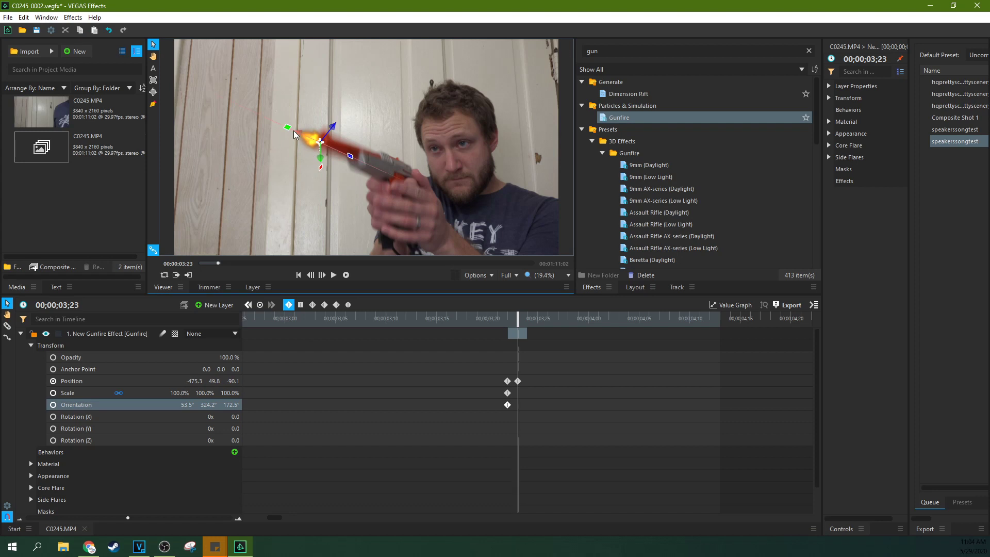
drag(350, 156, 350, 159)
drag(321, 128, 290, 128)
drag(318, 164, 330, 157)
mouse_move(517, 319)
mouse_down()
mouse_move(526, 319)
mouse_move(490, 321)
mouse_move(519, 321)
mouse_up()
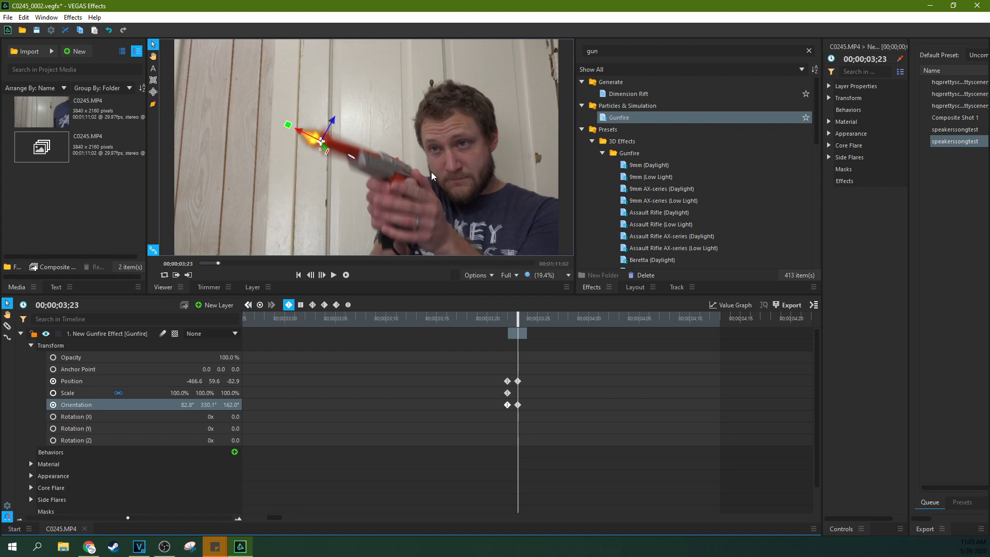
drag(517, 323, 509, 324)
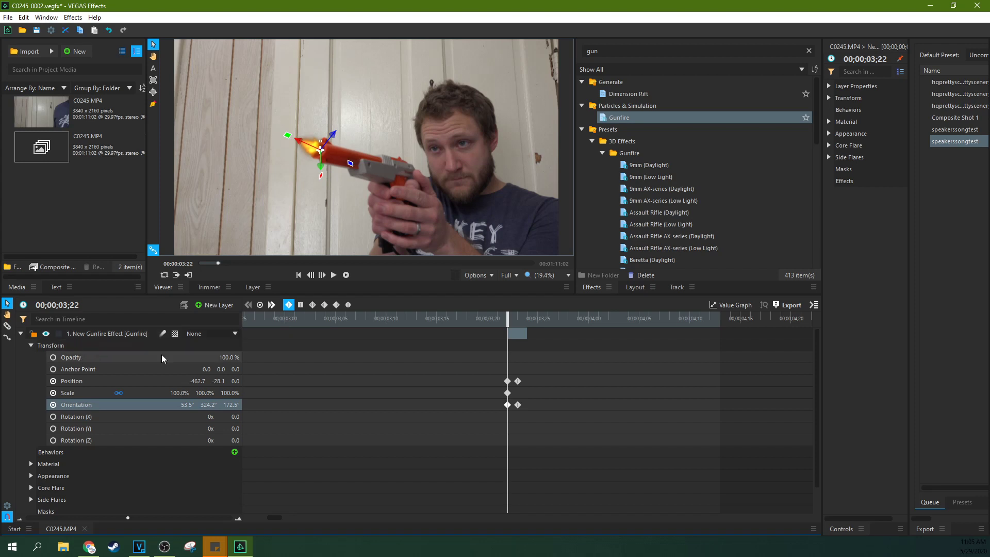
Keyframe the Gunfire Opacity at 90% on frame 03;22 and 56% on frame 03;23.
click(53, 359)
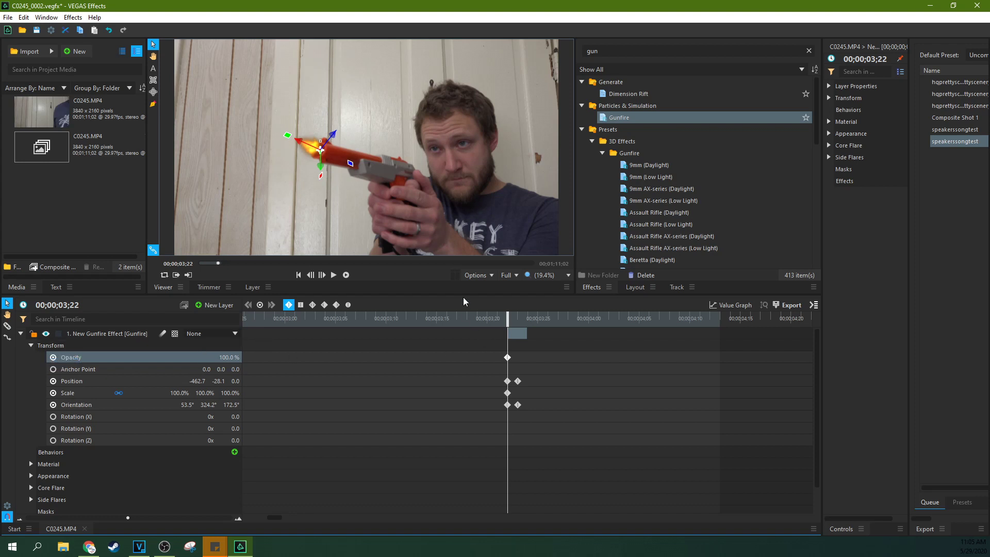
drag(229, 357, 222, 357)
click(230, 357)
drag(509, 319, 518, 320)
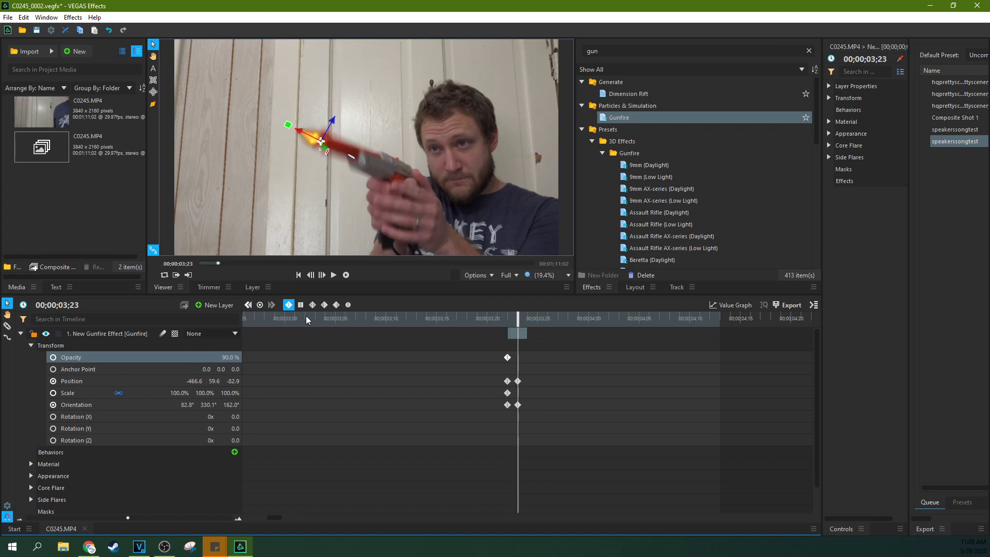
drag(220, 358, 201, 359)
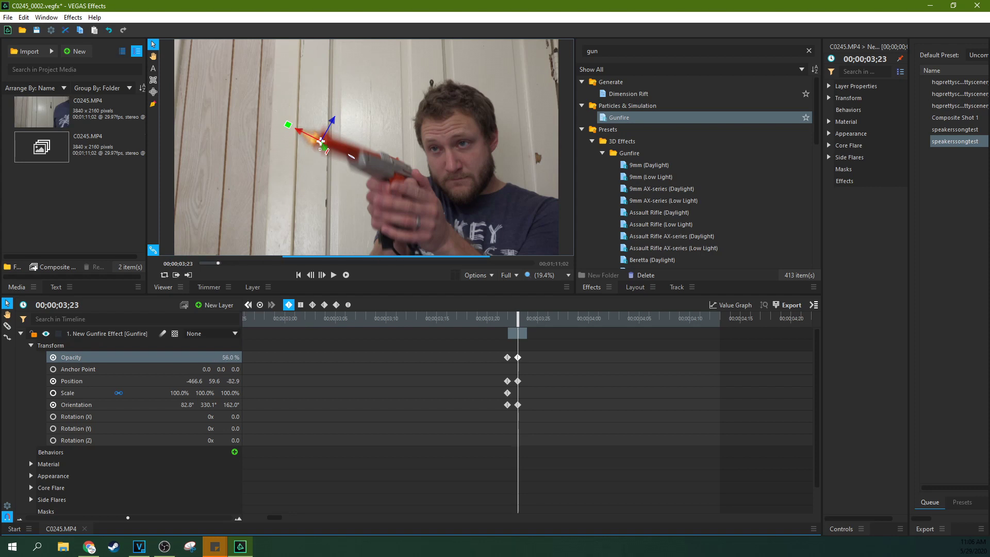
drag(202, 359, 202, 359)
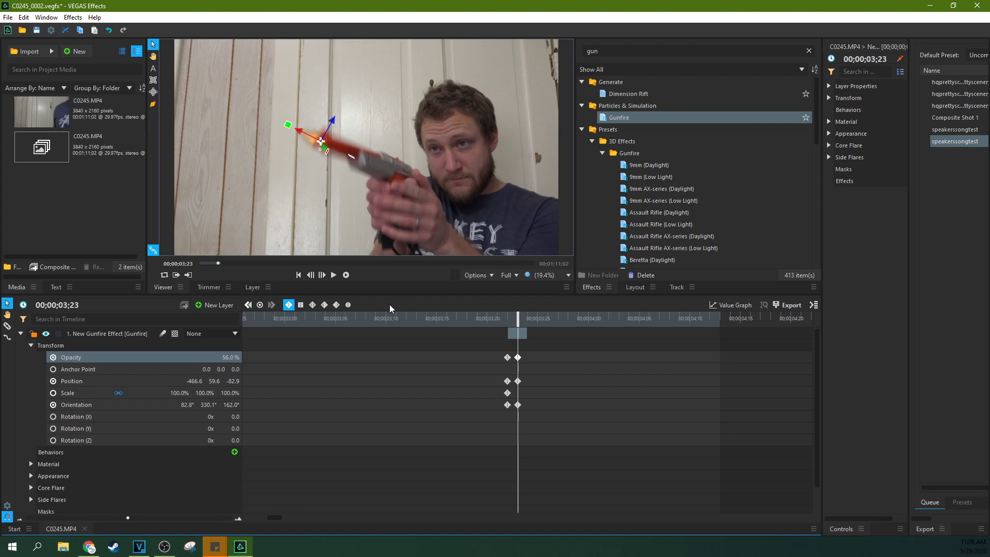
click(292, 167)
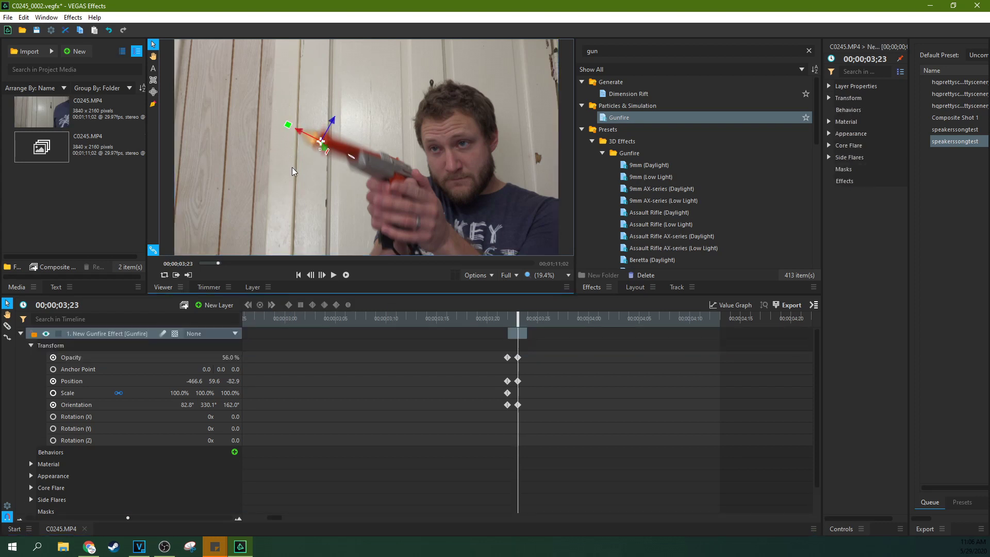
click(20, 333)
Return to frame 03;22 and drag the Gunfire Opacity down from 90% to 67%.
click(55, 369)
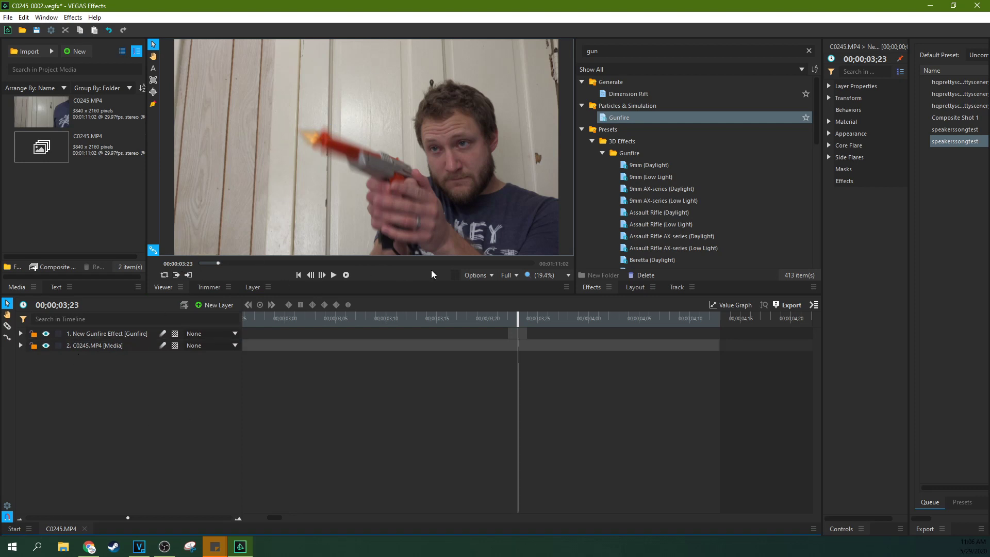
mouse_move(518, 318)
mouse_down()
mouse_move(498, 318)
mouse_move(549, 323)
mouse_move(513, 322)
mouse_up()
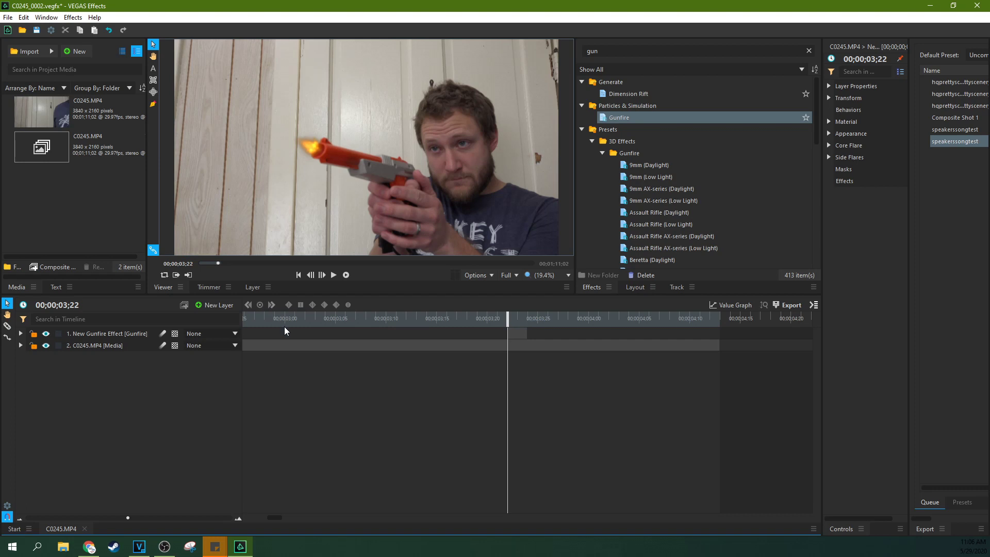
click(21, 334)
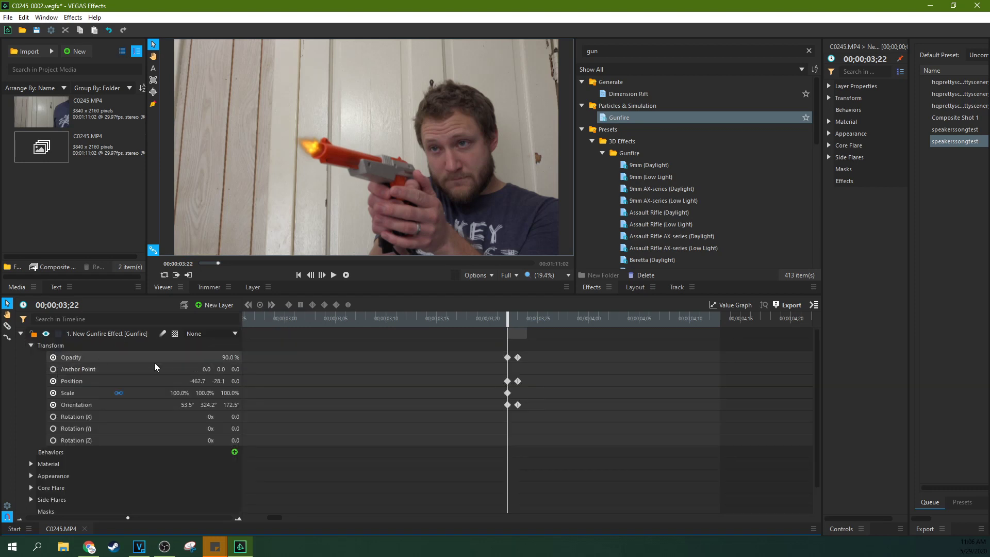
drag(231, 357, 217, 358)
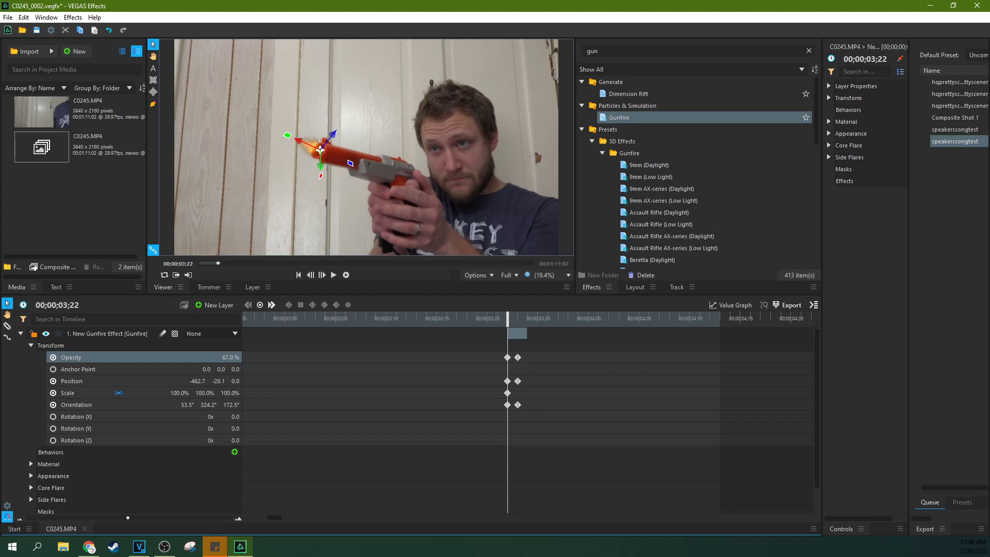
mouse_move(509, 319)
mouse_down()
mouse_move(526, 322)
mouse_move(511, 324)
mouse_up()
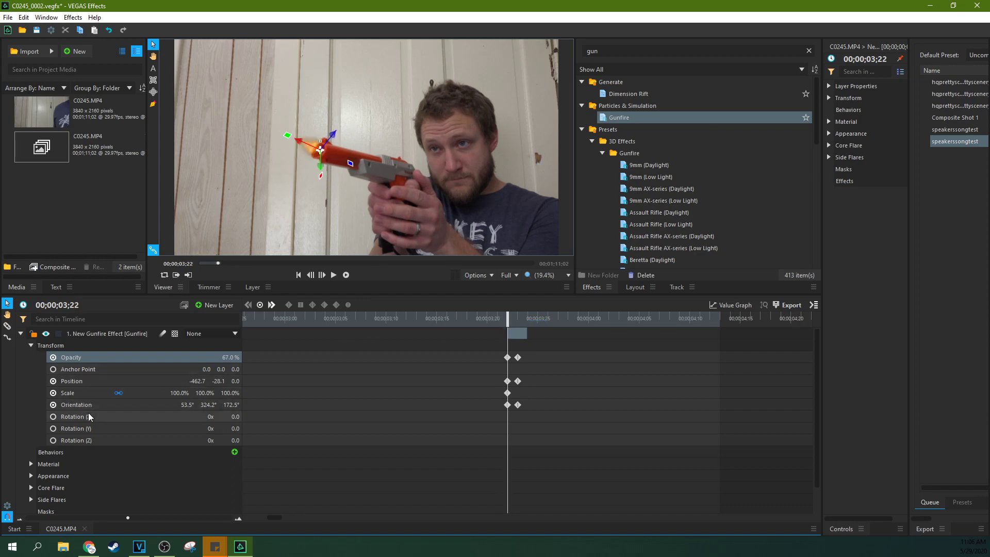
Change the Gunfire Appearance colour to a pale peach (253 190 138).
click(31, 475)
scroll(85, 463, down, 3)
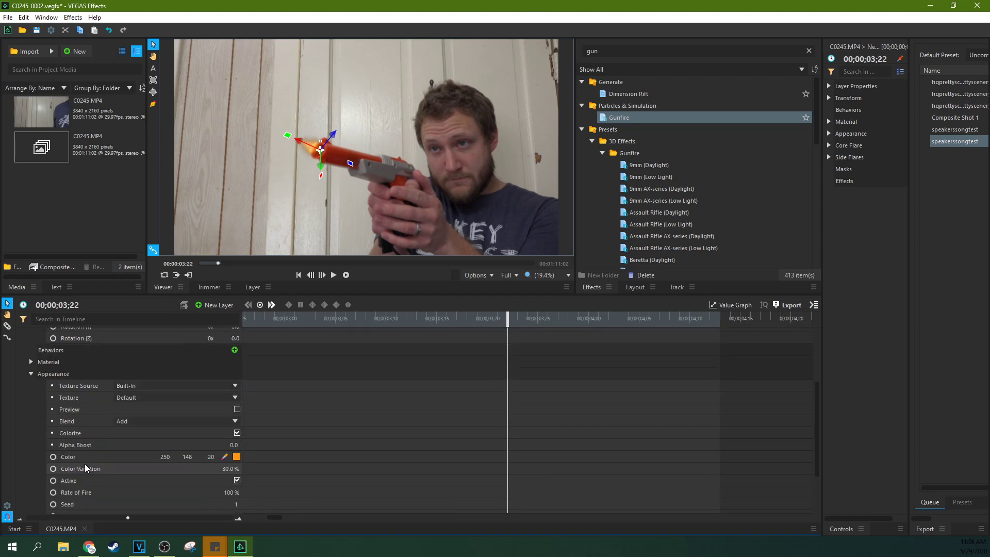
scroll(85, 463, down, 1)
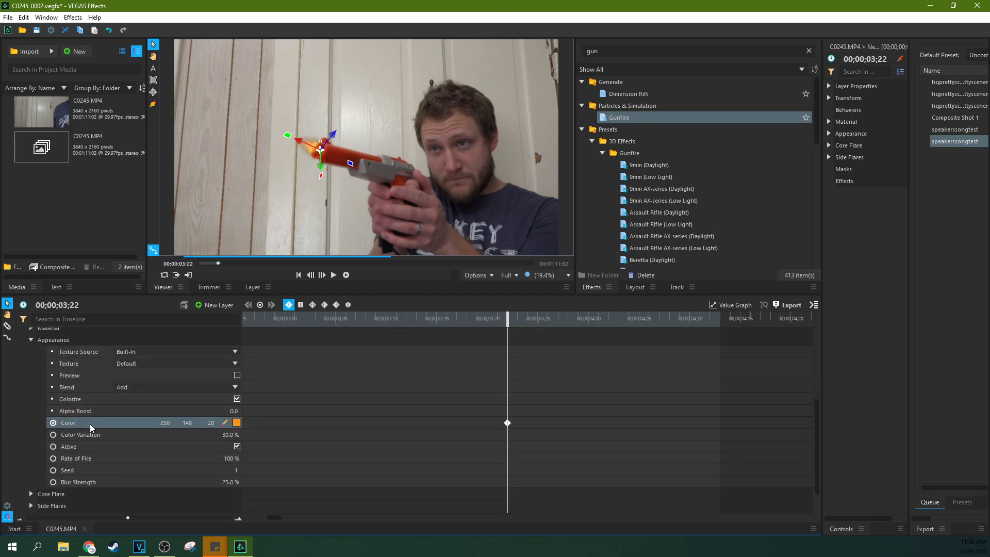
click(237, 423)
mouse_move(586, 247)
mouse_down()
mouse_move(586, 269)
mouse_move(589, 236)
mouse_up()
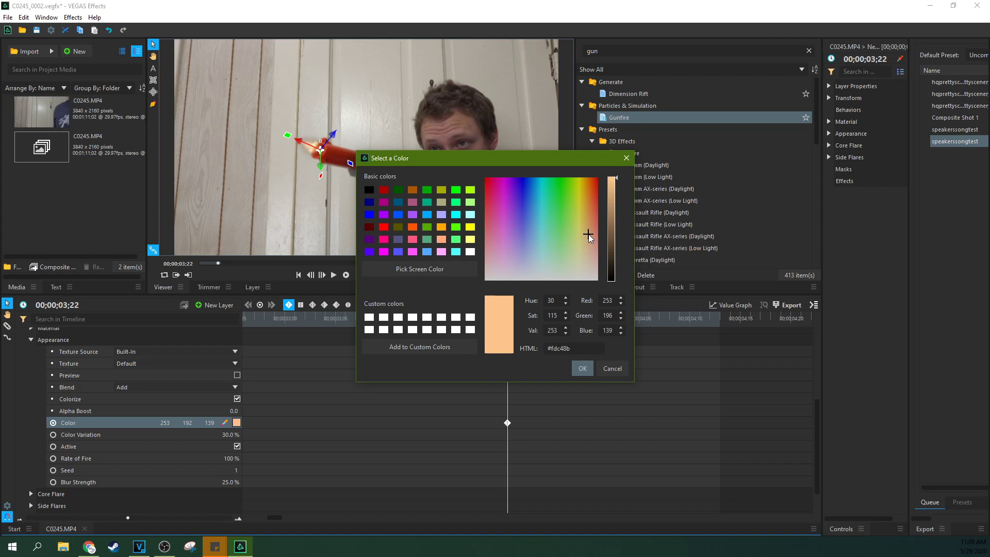
click(589, 234)
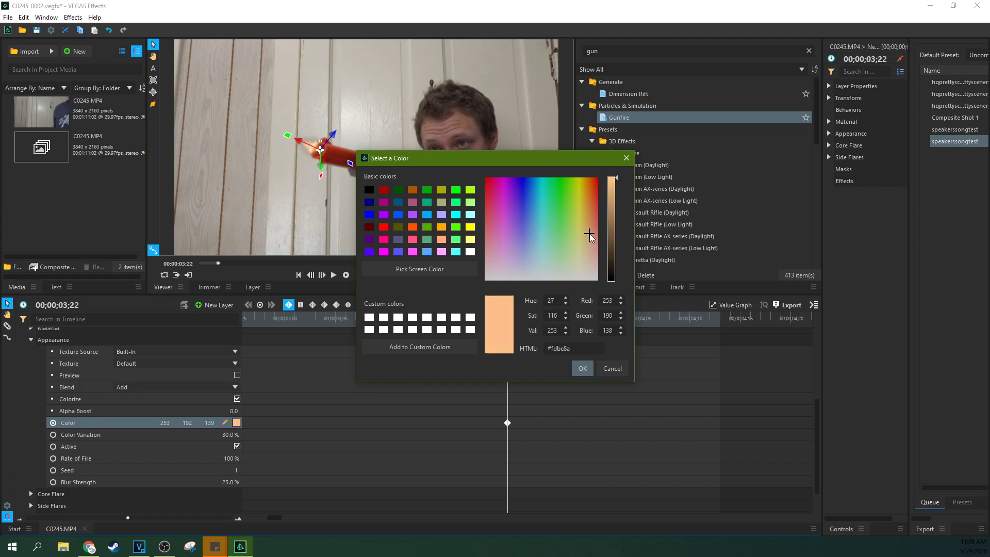
click(583, 369)
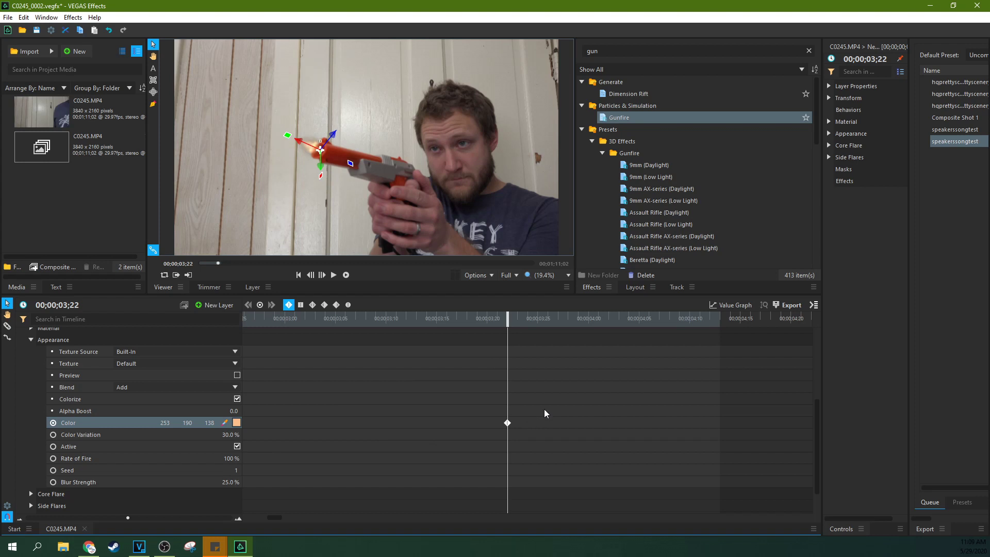
Step forward a frame to check the recoloured flash, then go to the File menu.
drag(816, 418, 811, 339)
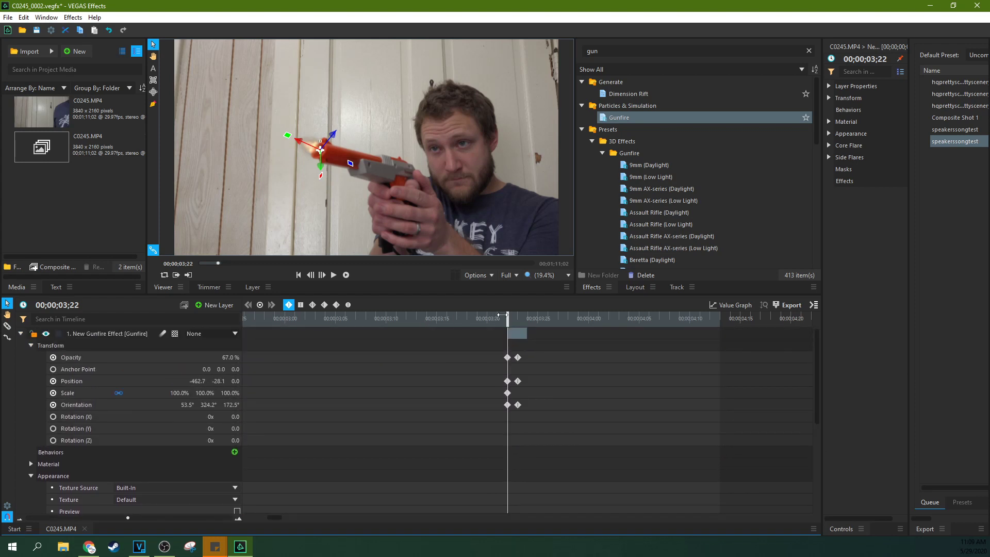
mouse_move(502, 315)
mouse_down()
mouse_move(531, 318)
mouse_move(507, 323)
mouse_up()
click(8, 17)
Save the VEGAS Effects composite, return to VEGAS Pro, and step the playhead back to 03.21.
click(78, 74)
click(930, 5)
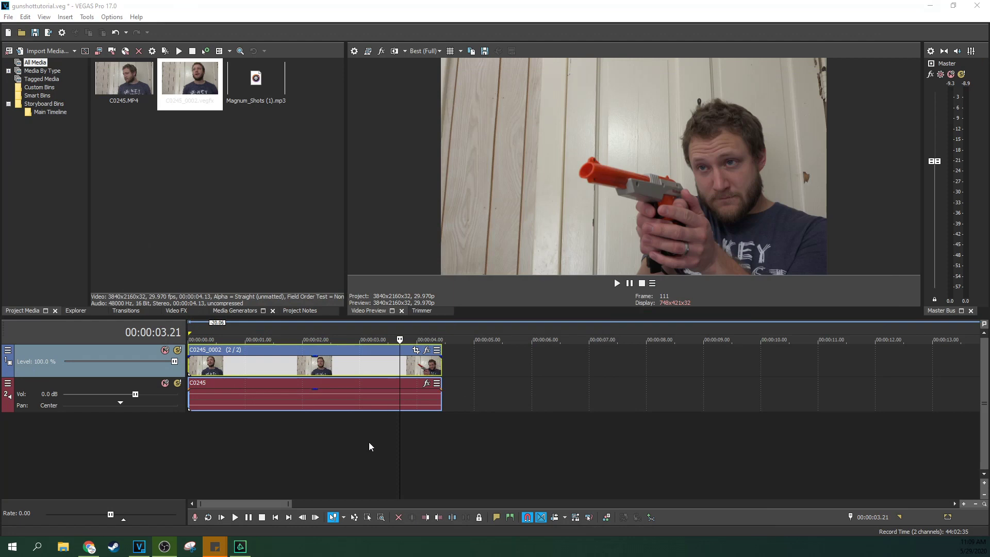
click(379, 362)
click(396, 364)
key(ctrl+s)
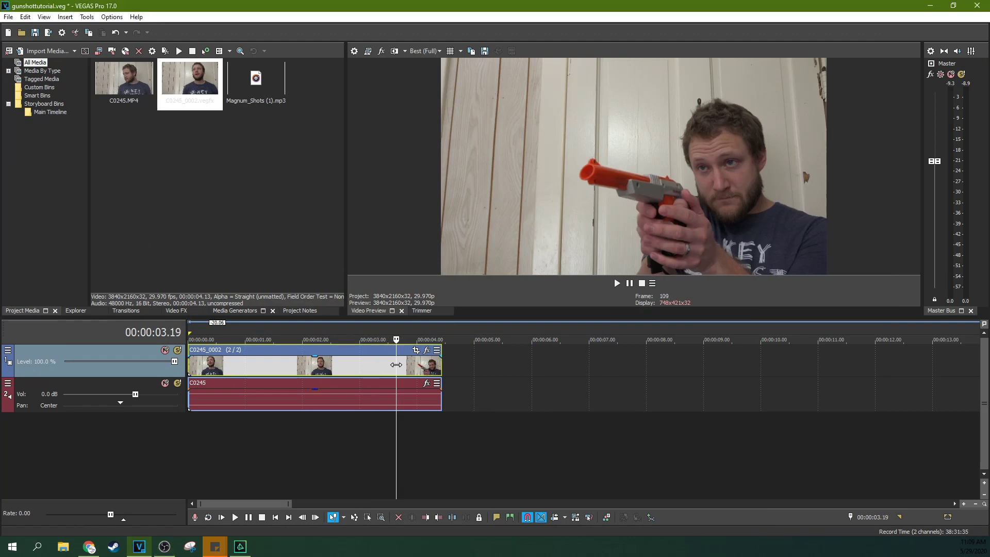
scroll(396, 364, up, 2)
key(Left)
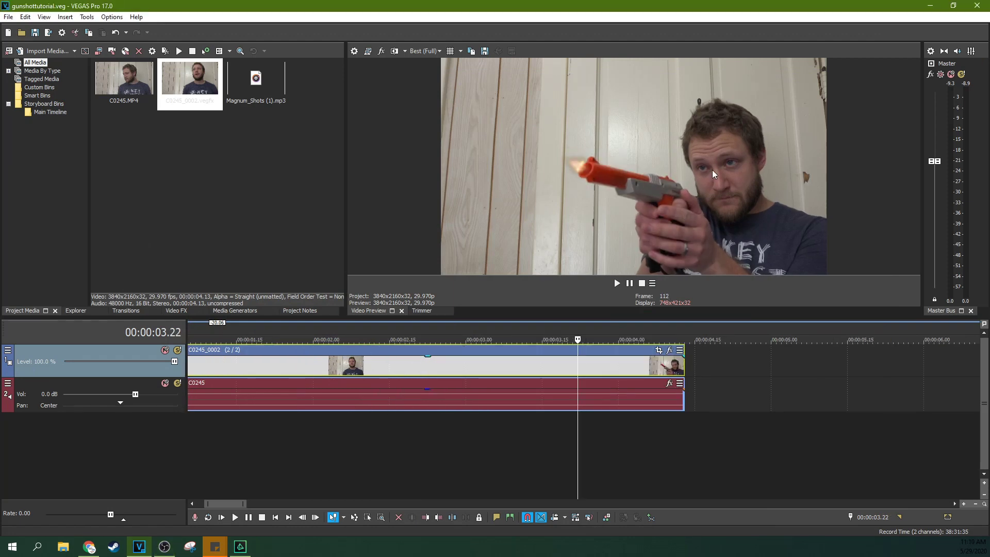
key(Left)
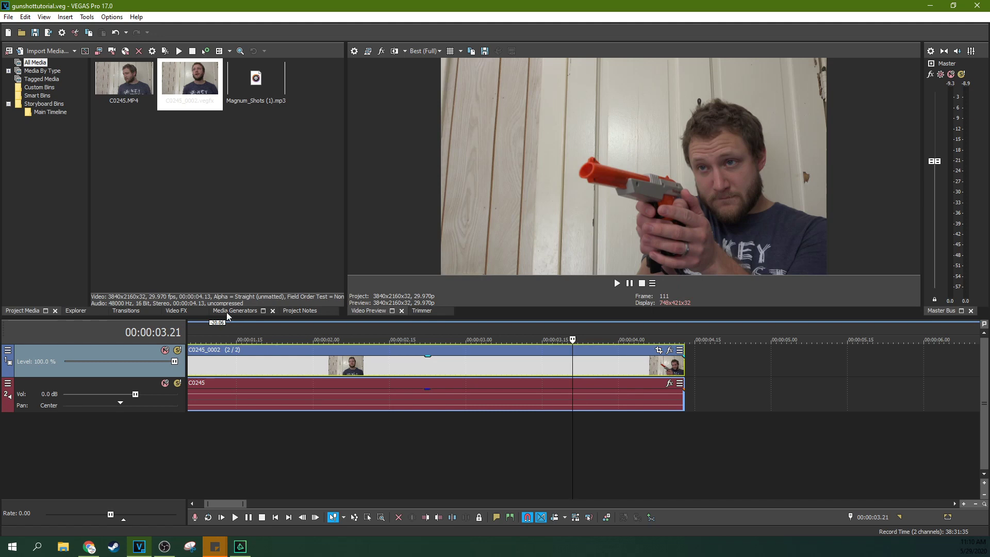
Insert an empty video track at the top of the timeline, with the Media Generators list showing.
click(200, 369)
key(ctrl+shift+q)
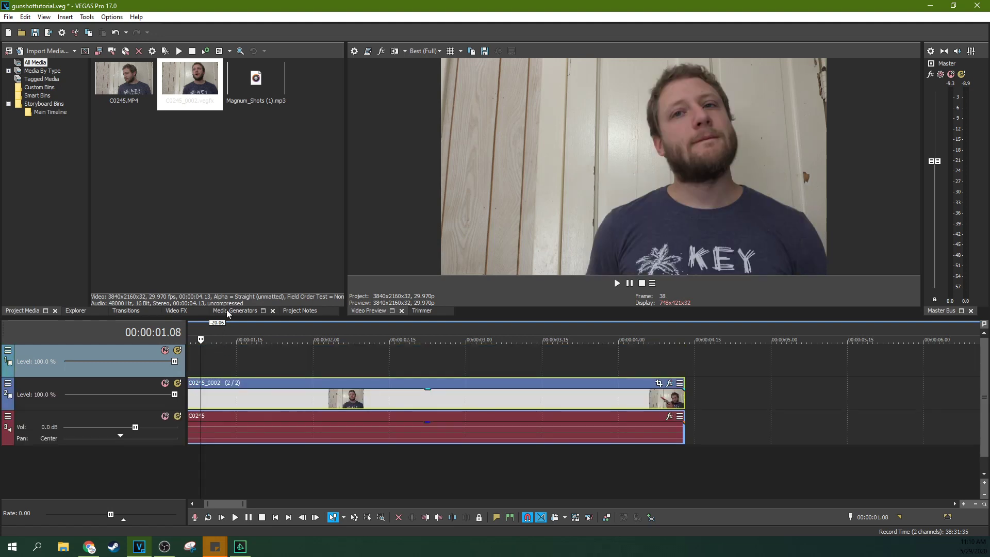
click(658, 354)
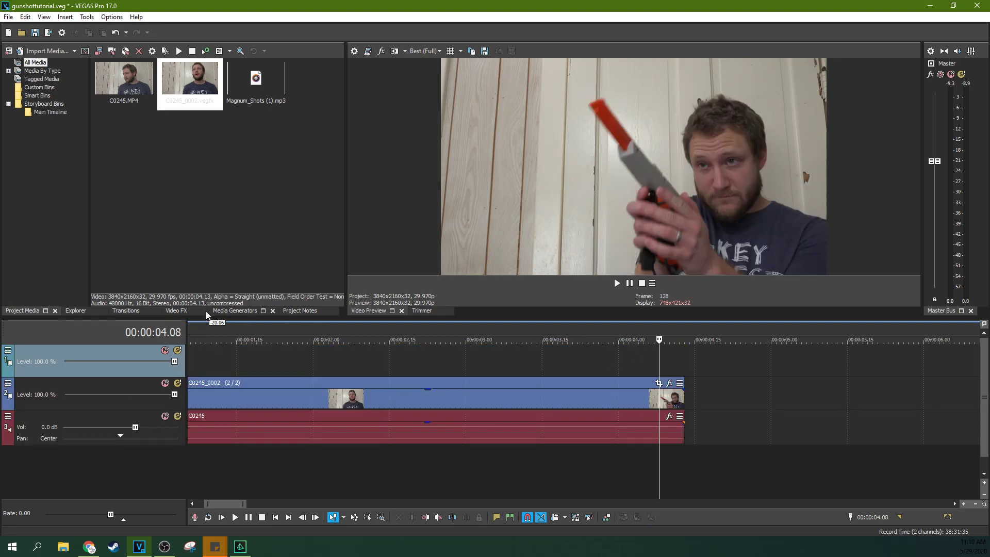
click(222, 310)
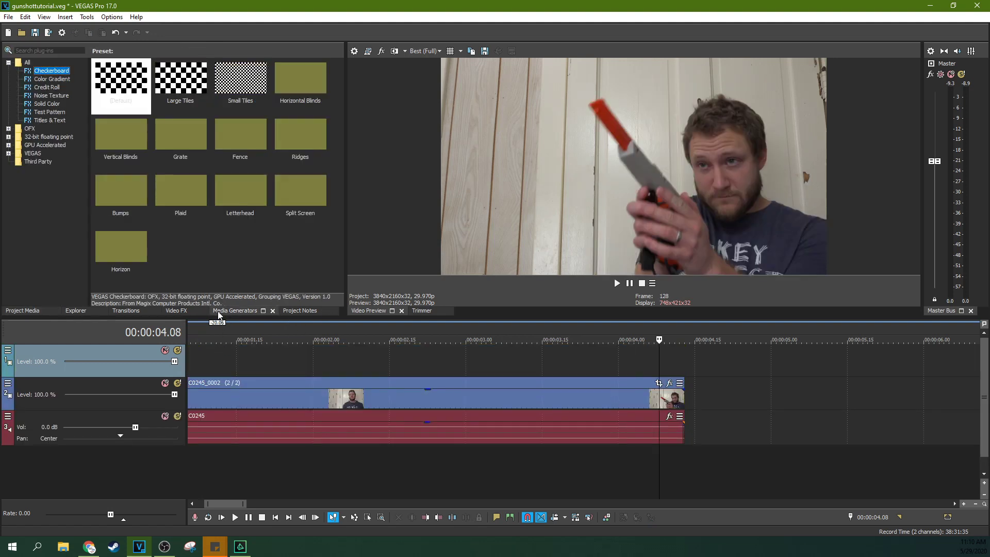
Place a white Solid Color event on the new top video track.
click(47, 104)
drag(122, 83, 602, 367)
click(594, 365)
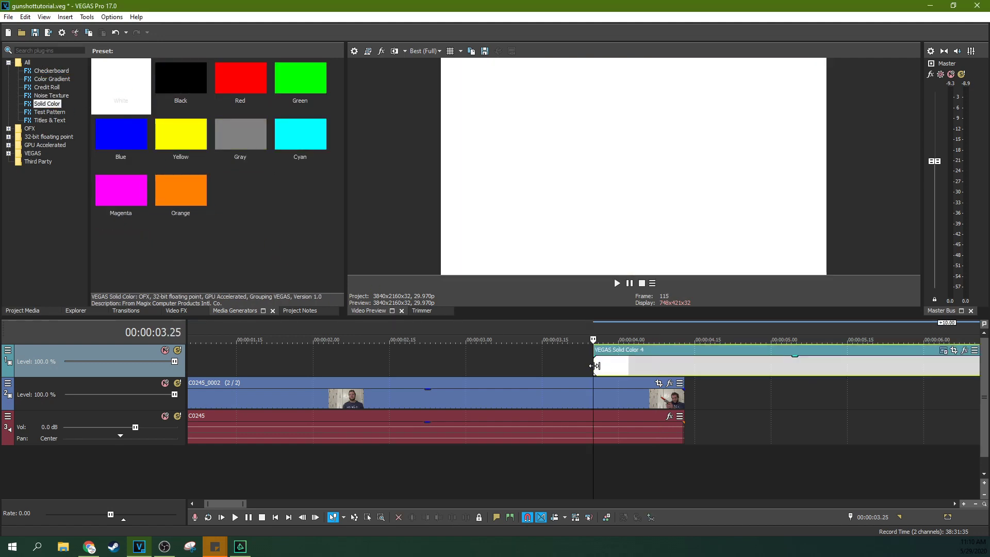
key(`)
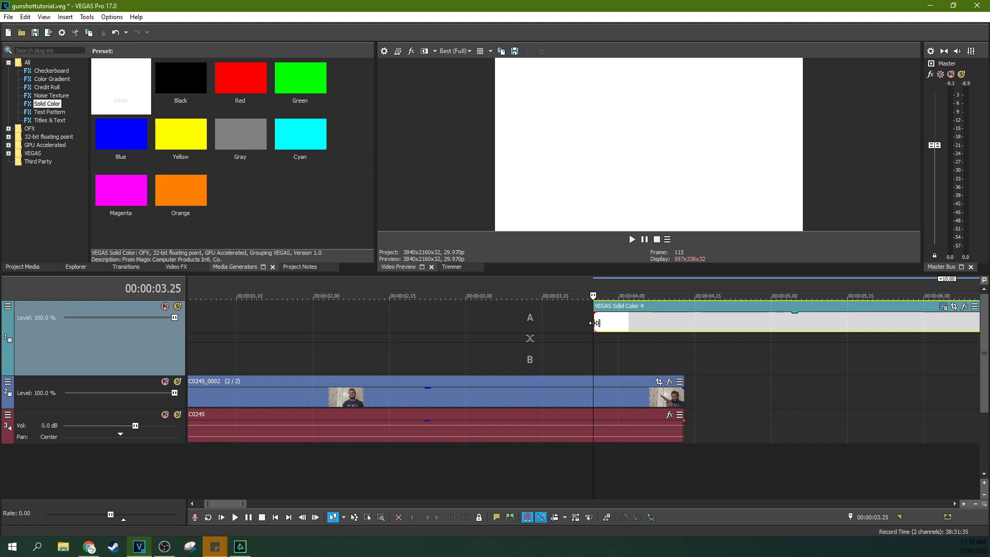
key(`)
Shorten the white Solid Color event to a single-frame flash before 03.25.
scroll(610, 342, down, 5)
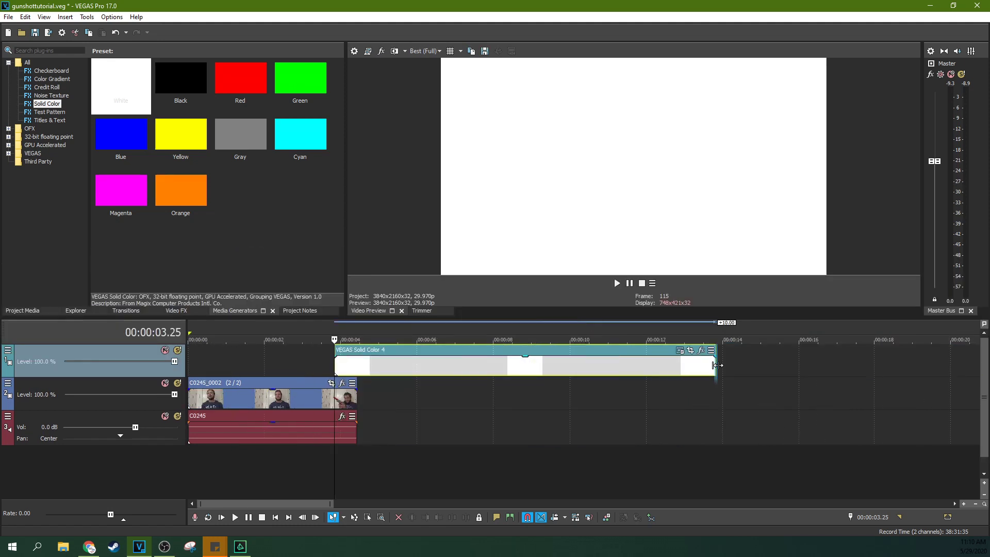
drag(715, 367, 335, 367)
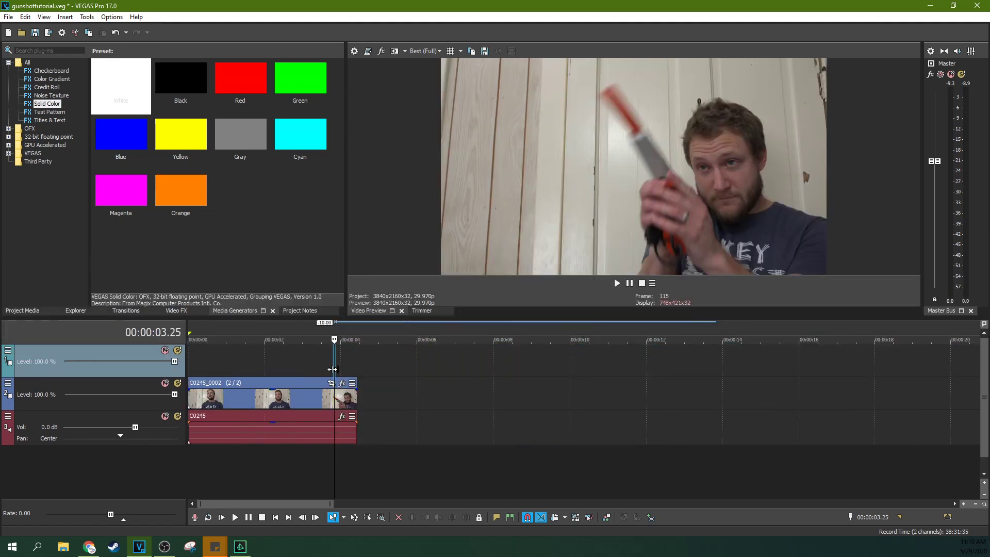
scroll(332, 369, up, 10)
drag(587, 370, 880, 357)
scroll(715, 367, down, 3)
Step frame by frame around 03.21 and play through the shot to locate the muzzle flash.
click(409, 363)
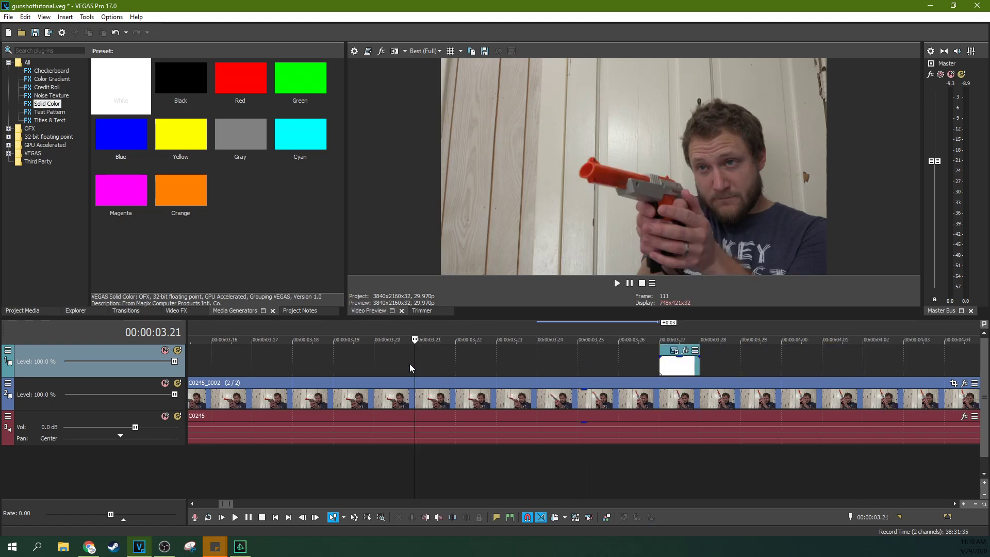
key(Left)
key(Left)
key(Left)
key(Left)
key(Left)
key(Left)
key(Left)
key(Left)
key(Left)
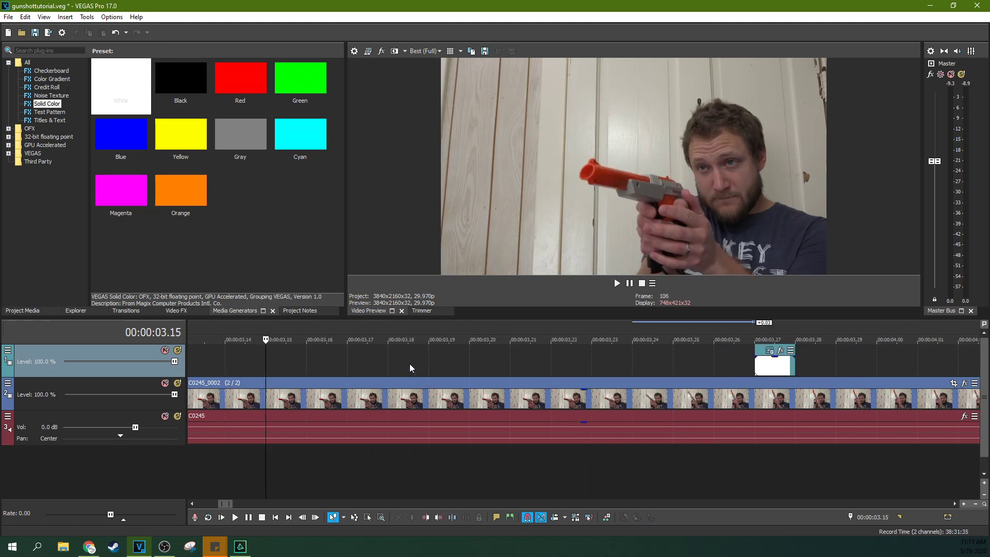
key(Left)
key(Left)
key(Right)
key(space)
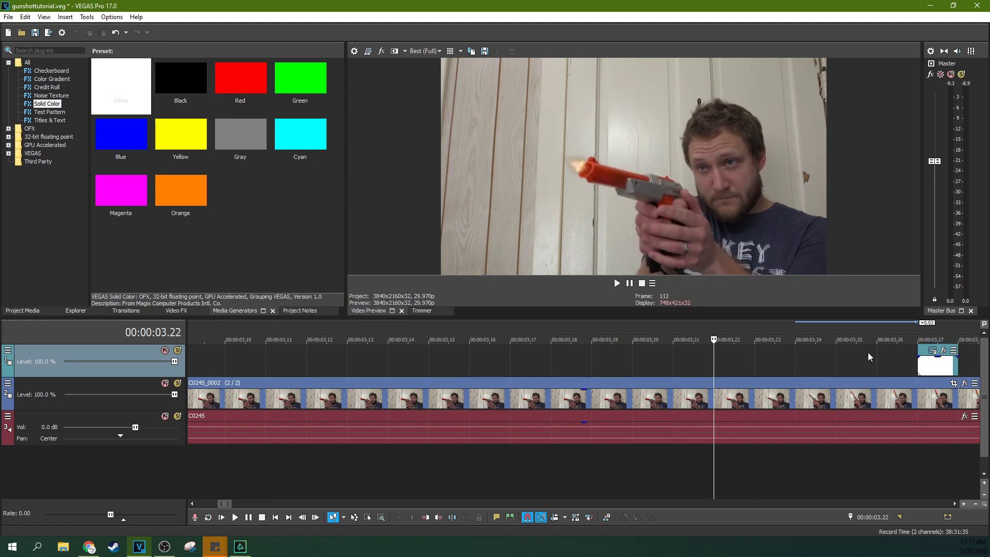
Move the white flash to start at 03.22 and preview its timing from 03.21.
drag(931, 365, 735, 378)
click(666, 363)
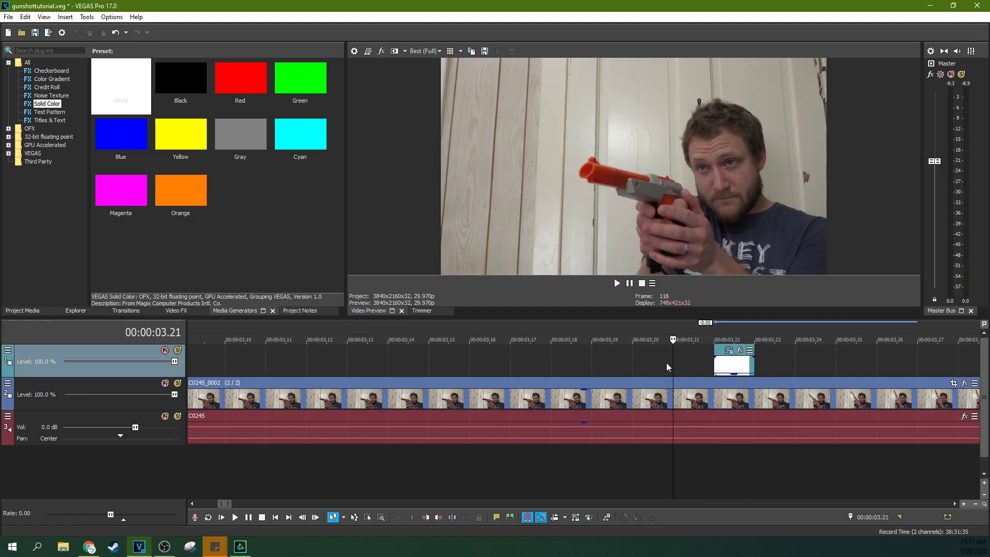
key(space)
key(space)
scroll(666, 363, down, 2)
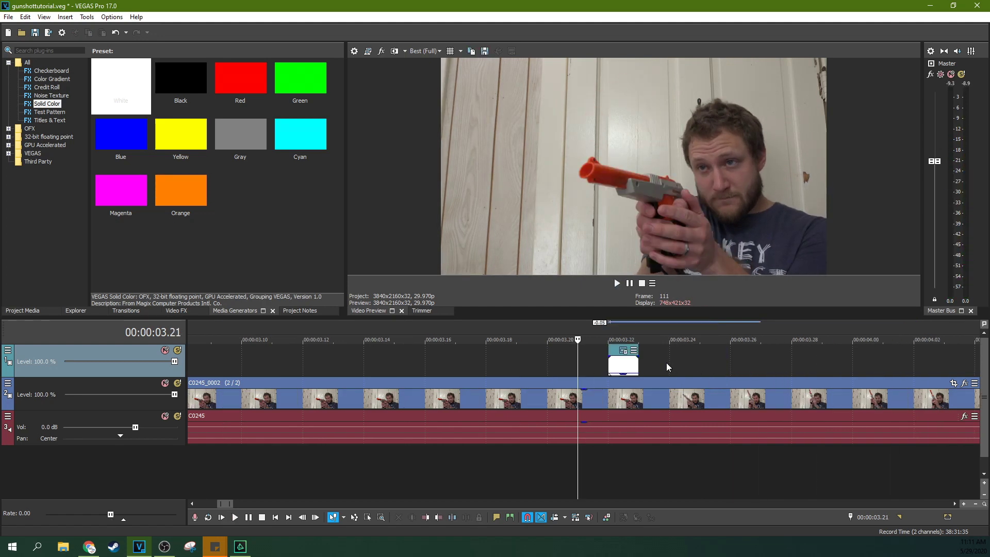
key(space)
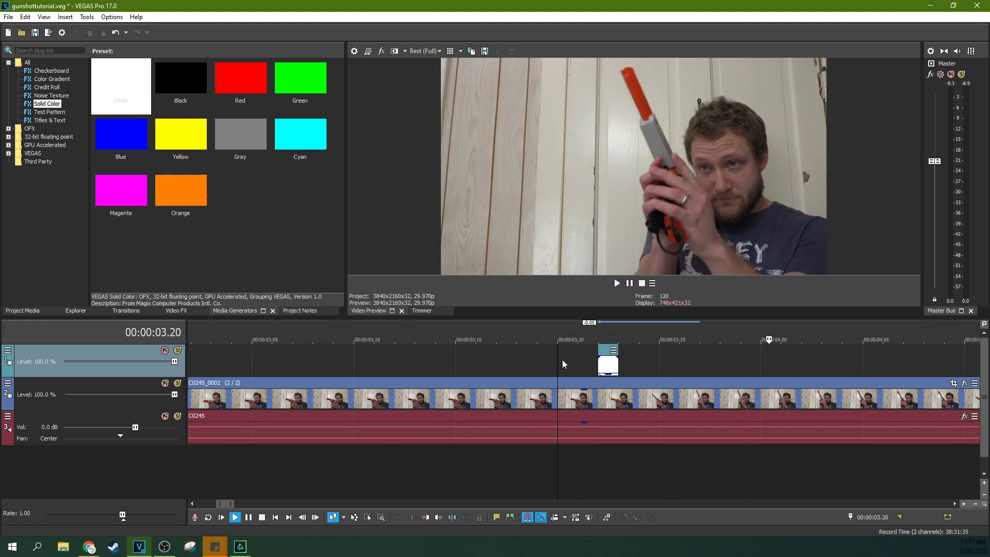
Replay the flash section from 03.20, then show the Project Media list.
key(space)
scroll(561, 360, down, 1)
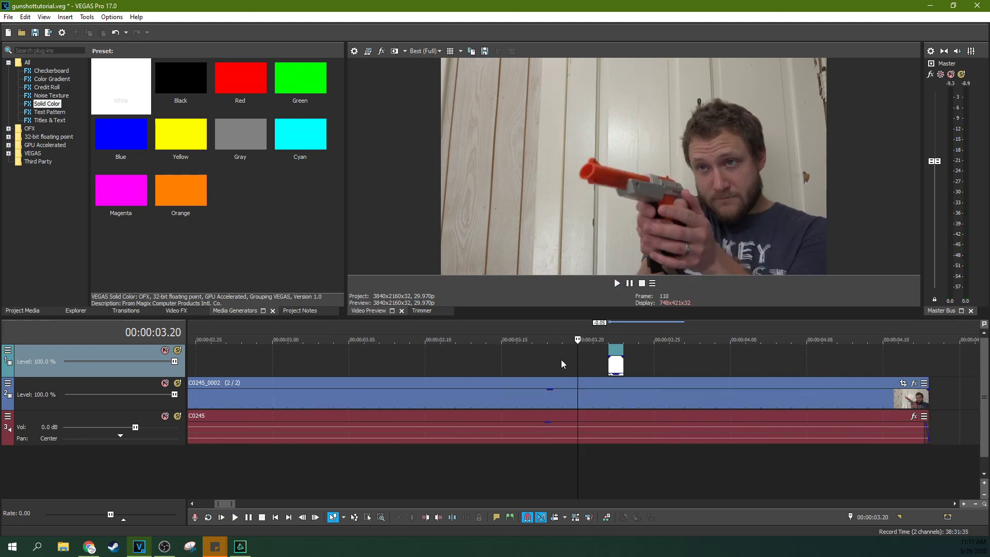
key(Left)
key(Left)
key(Left)
key(space)
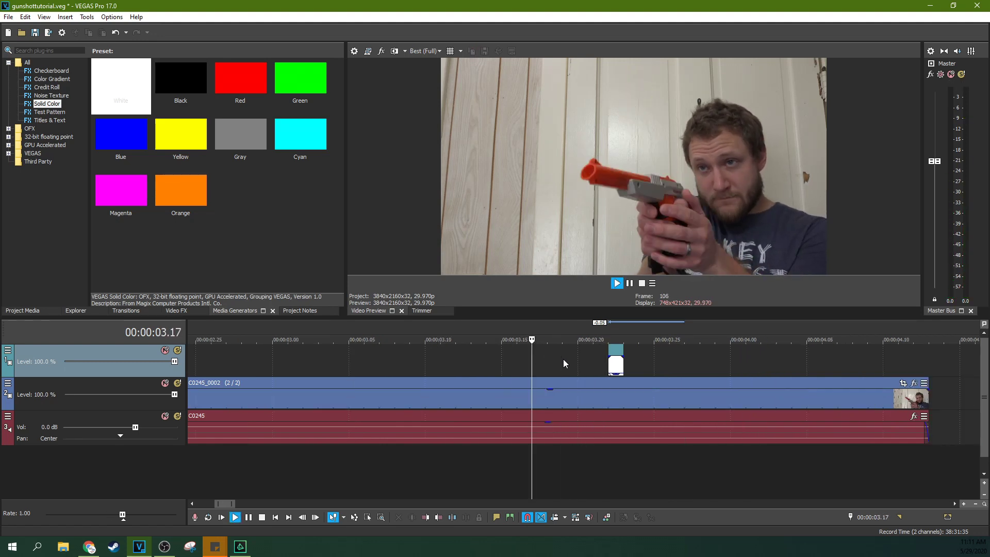
key(space)
scroll(572, 357, down, 1)
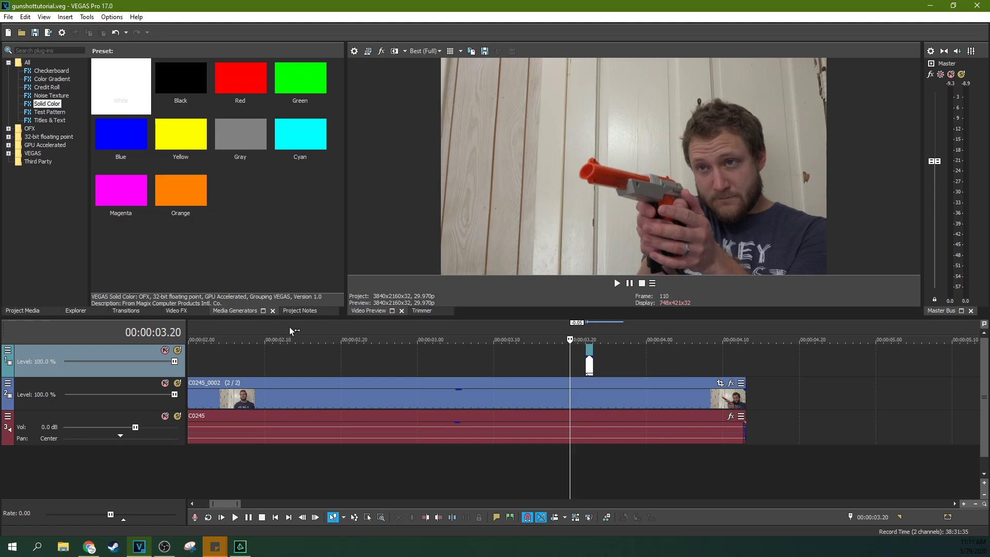
click(21, 311)
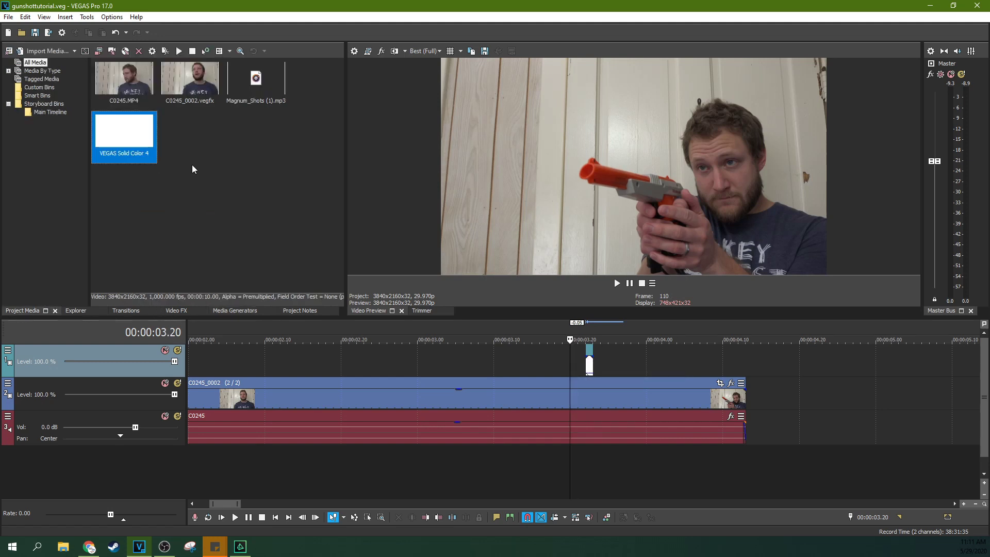
Add Magnum_Shots (1).mp3 on a new audio track, trim its silent lead-in, and align it to 03.22.
drag(275, 106, 510, 476)
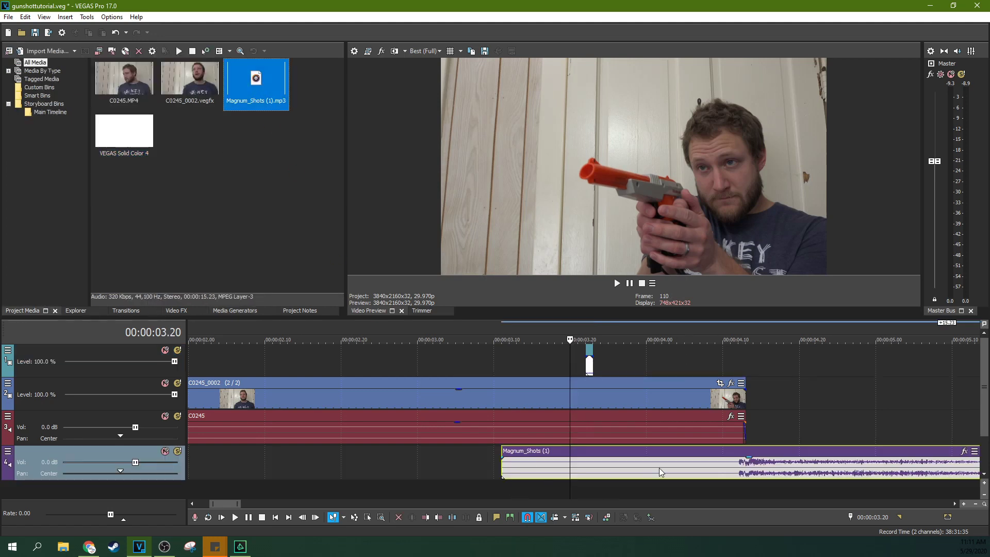
click(713, 462)
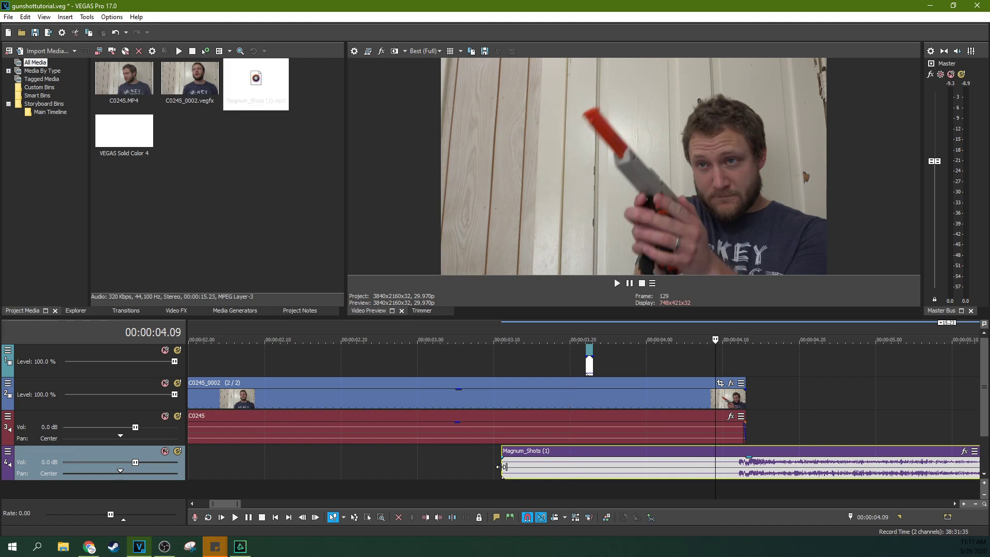
drag(503, 464, 561, 460)
click(586, 440)
scroll(586, 438, up, 5)
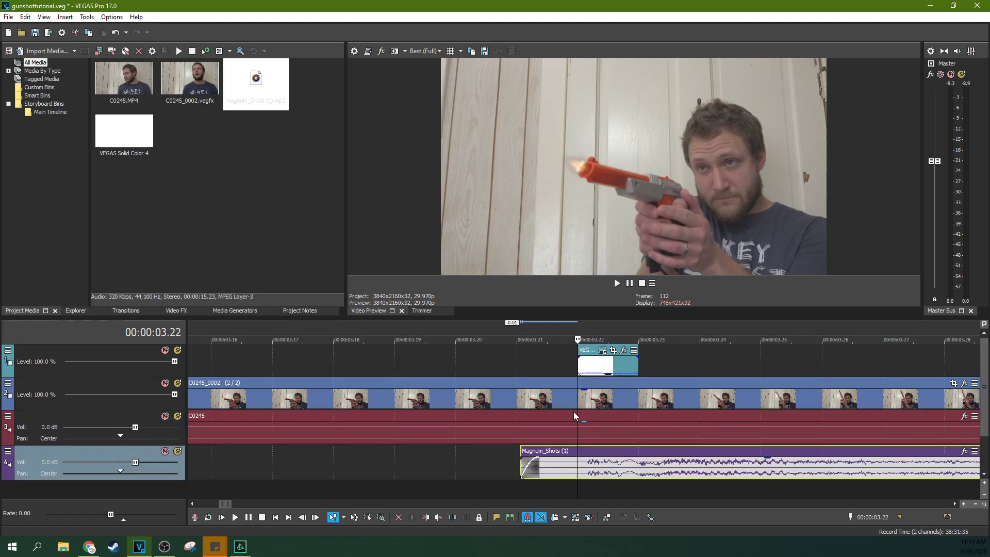
drag(563, 466, 554, 470)
click(552, 429)
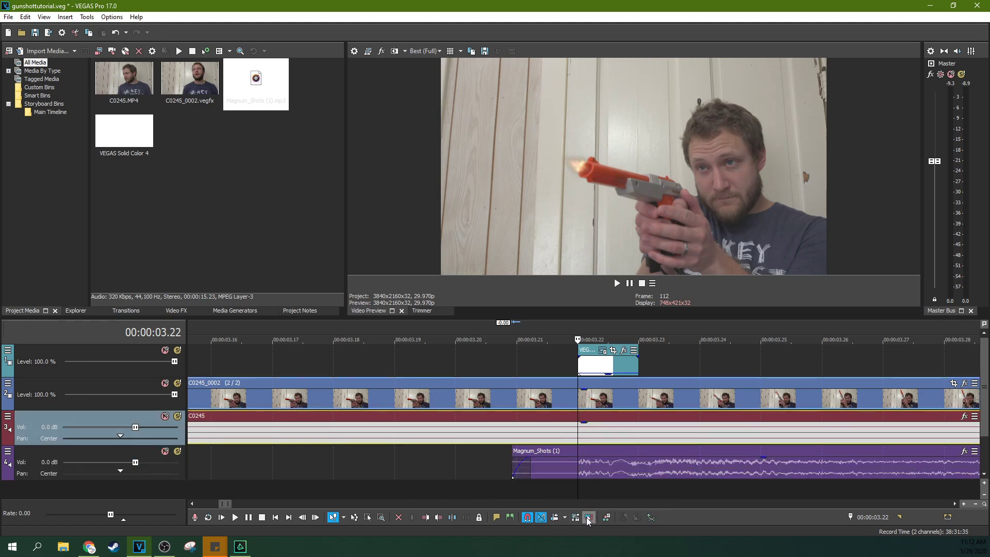
Split the C0245 camera audio at 03.22 and 03.23 and delete the one-frame piece.
key(s)
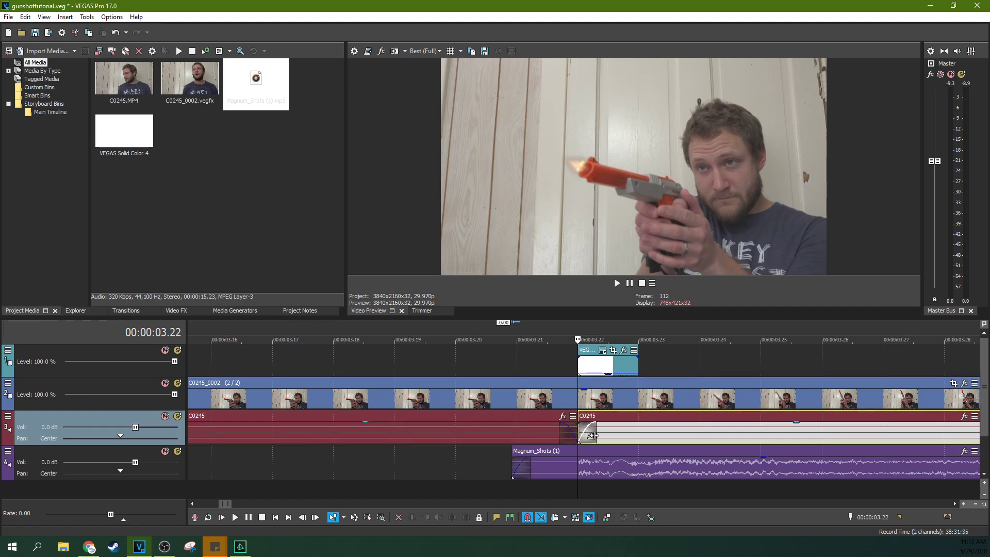
key(Right)
key(s)
click(615, 434)
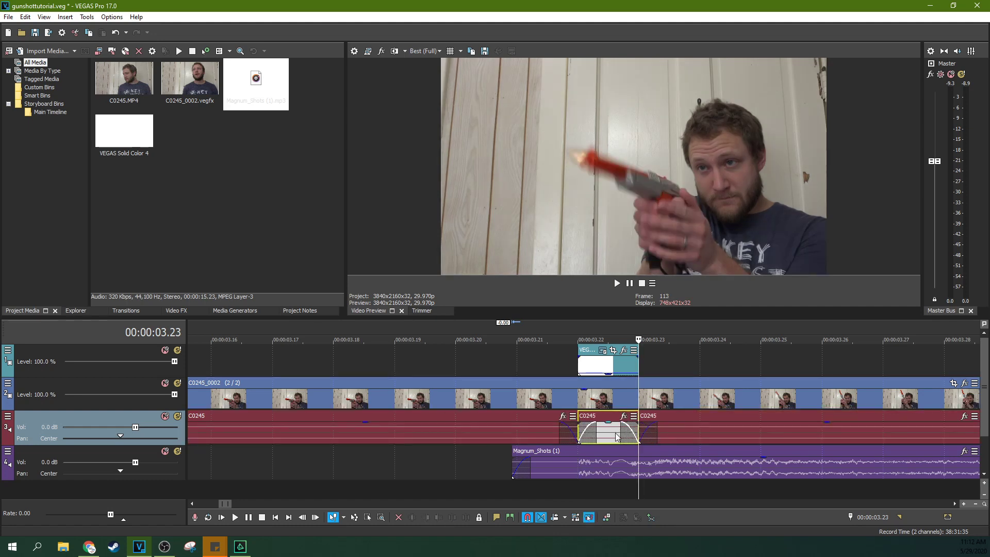
key(Delete)
click(571, 471)
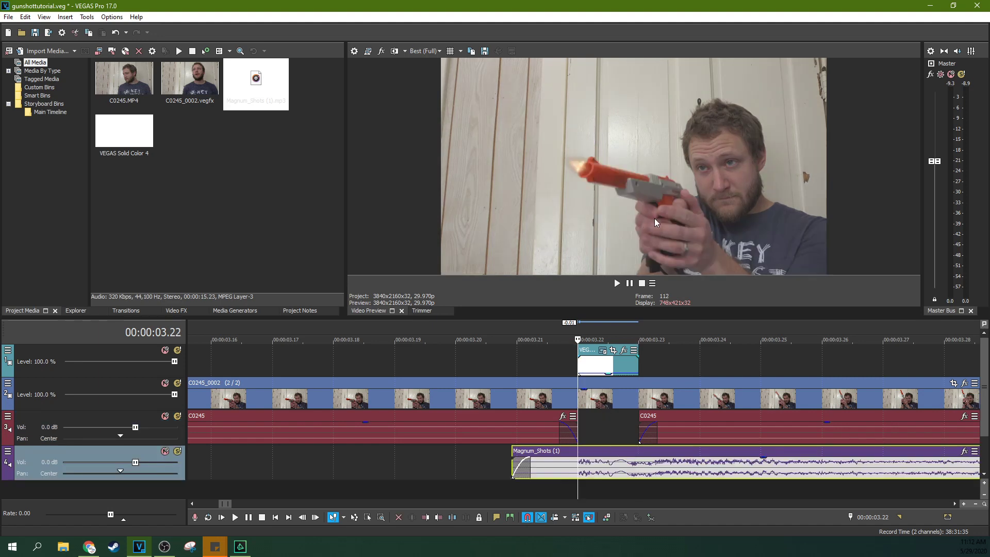
Play the shot from around 03.21 to review the gunshot with its new sound.
click(549, 348)
click(550, 348)
key(space)
key(space)
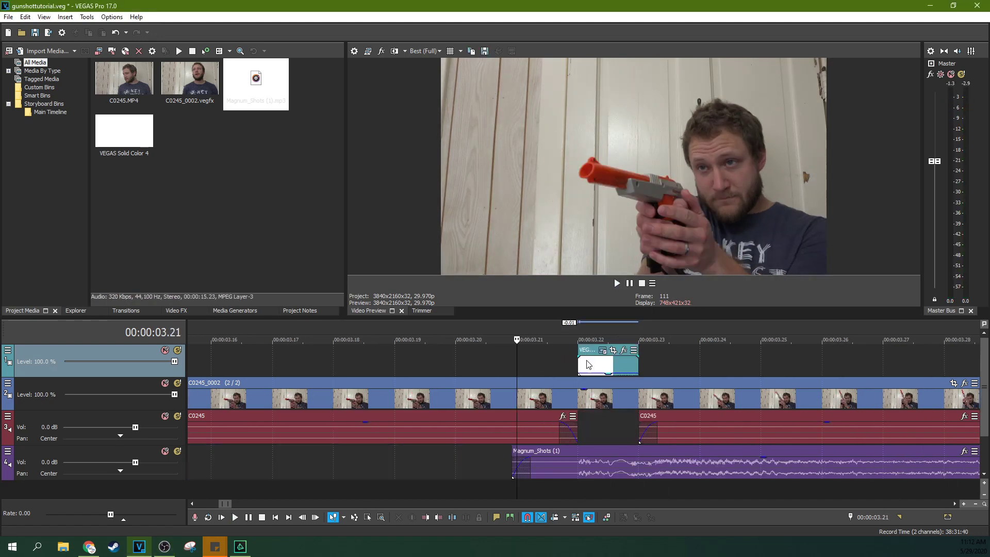
click(571, 357)
key(space)
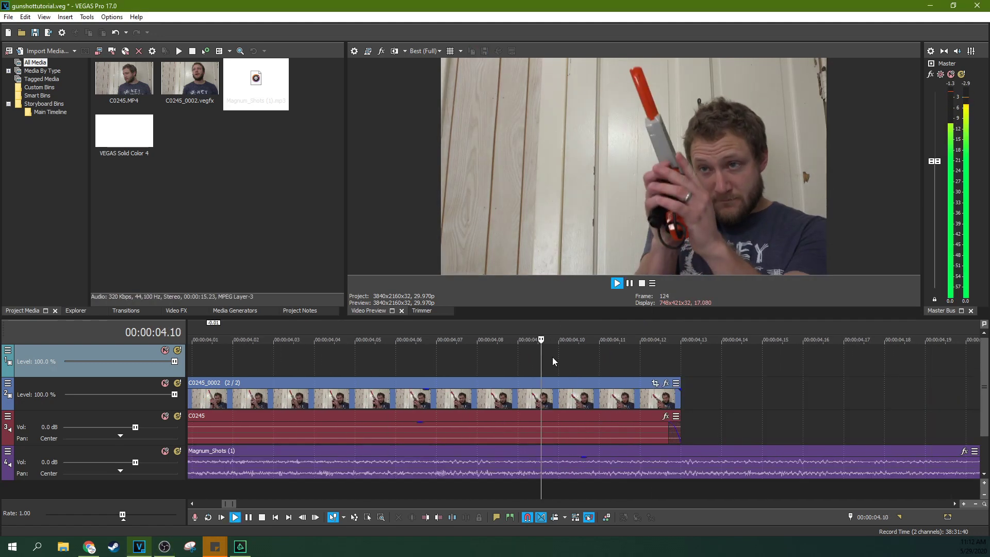
key(space)
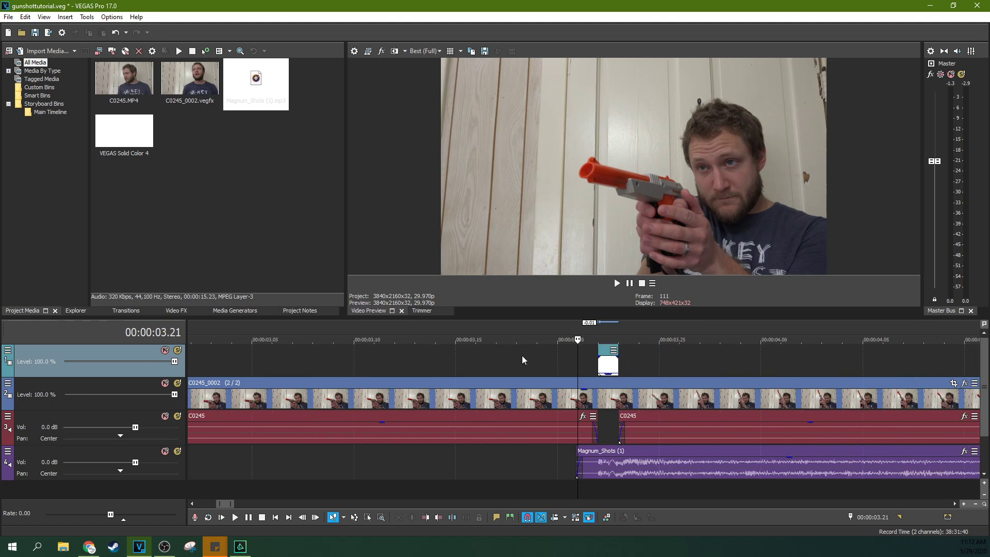
click(617, 283)
key(space)
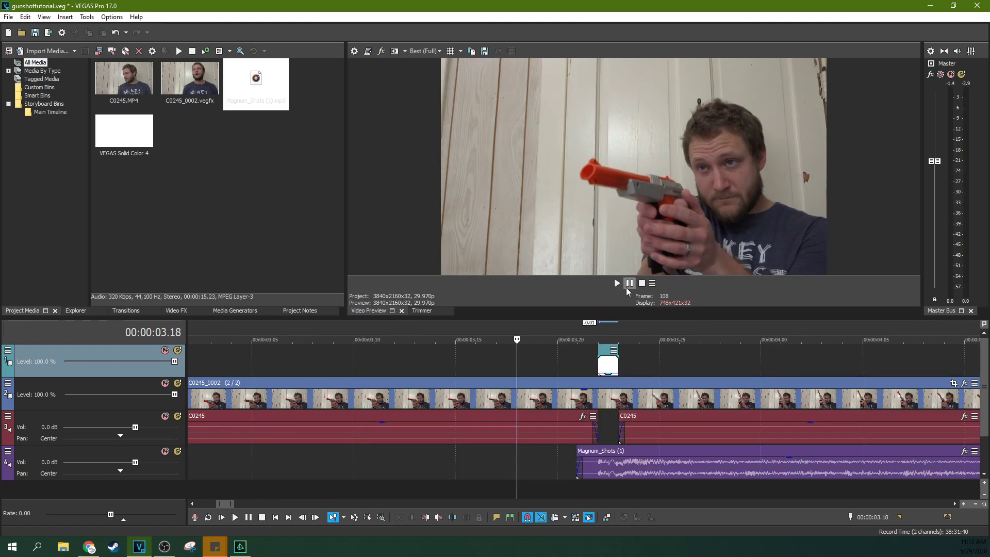
click(562, 349)
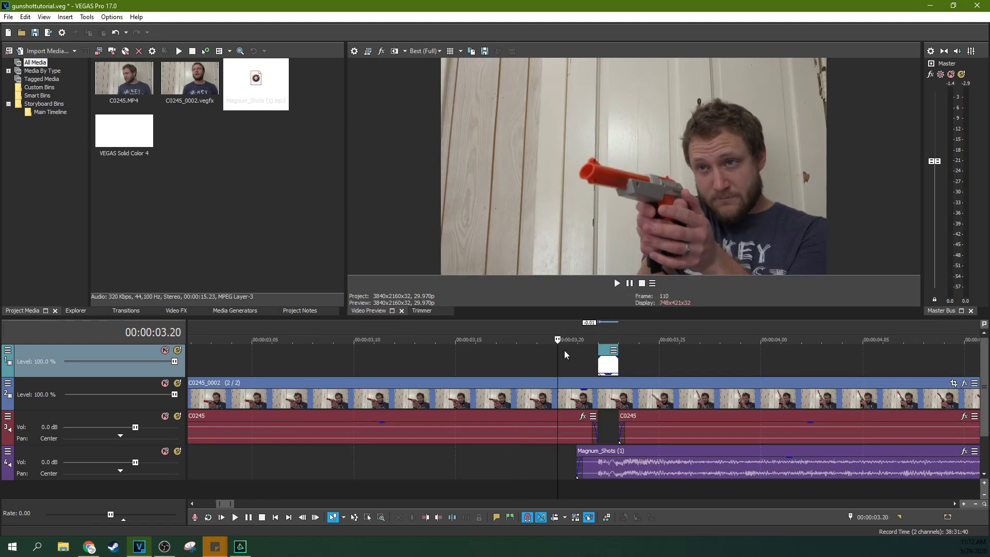
click(591, 350)
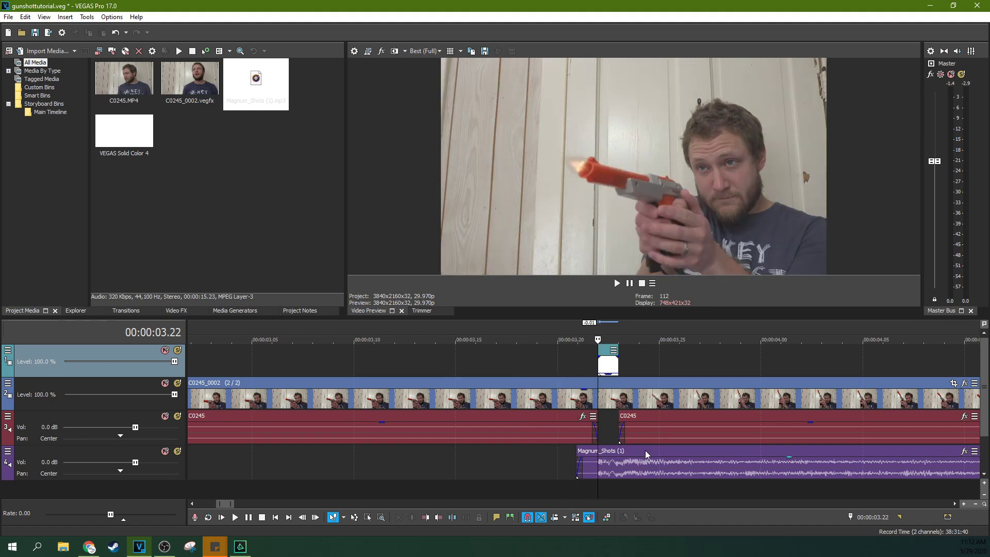
scroll(645, 450, up, 10)
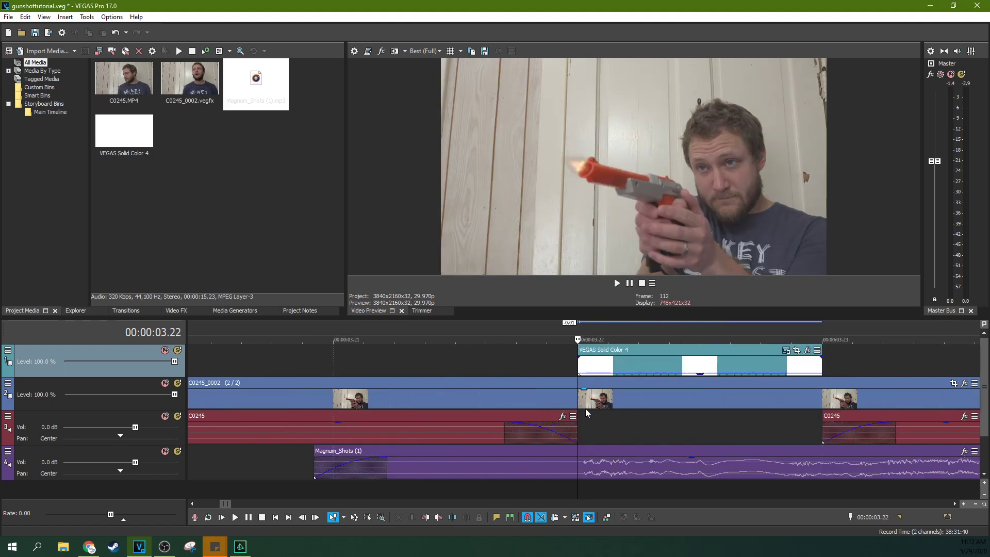
Nudge the gunshot sound slightly earlier, split off and delete its tail, then check timing.
drag(598, 467, 591, 467)
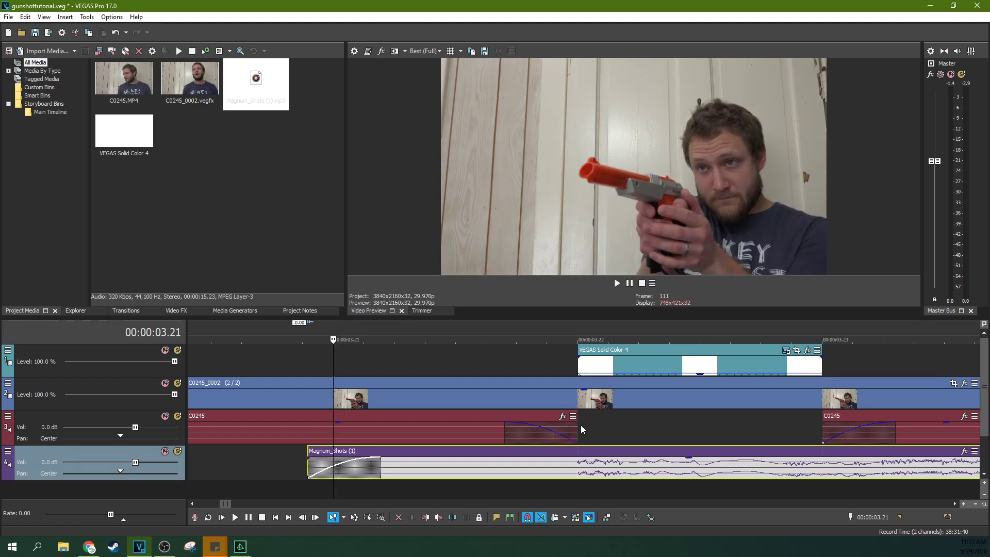
scroll(581, 425, down, 8)
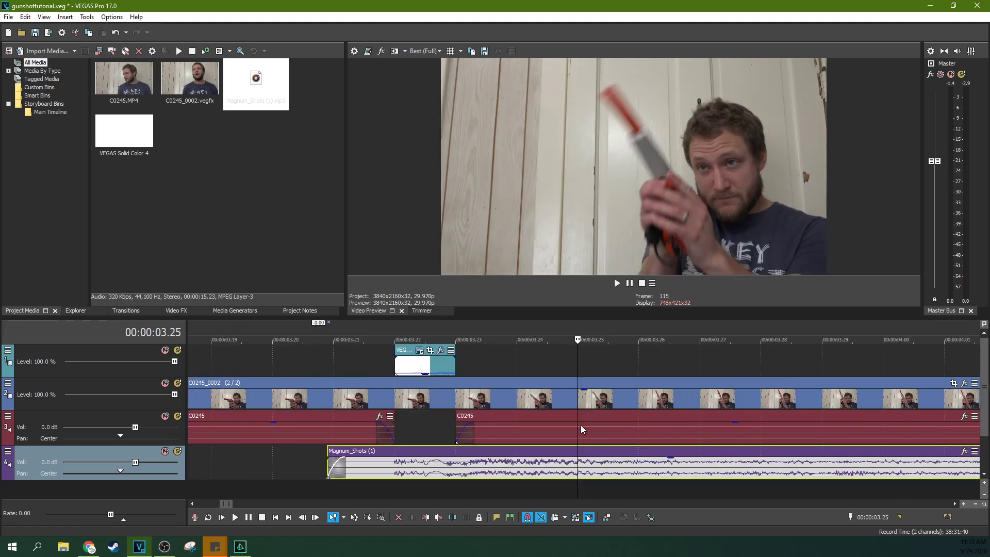
scroll(580, 425, down, 3)
scroll(580, 425, down, 3)
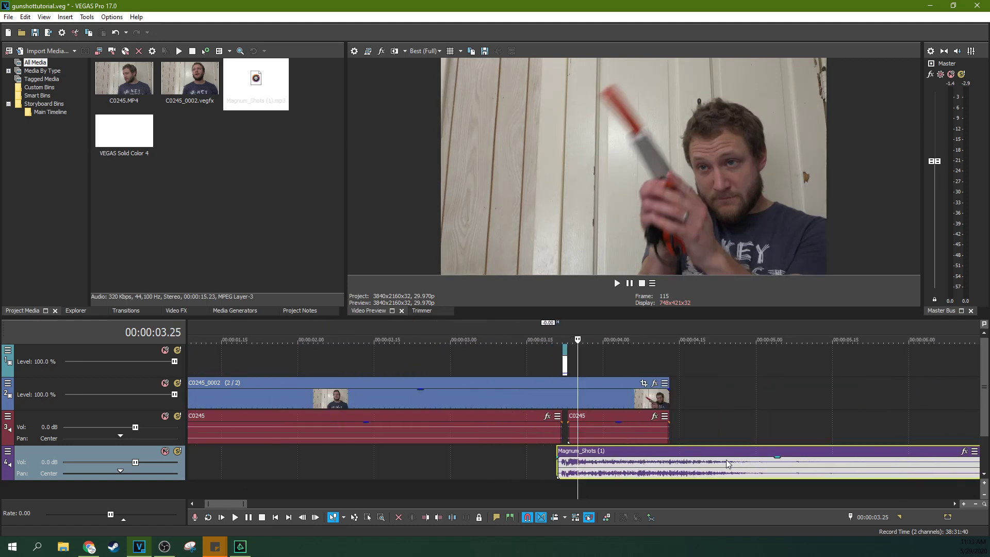
click(787, 468)
key(s)
click(839, 462)
key(Delete)
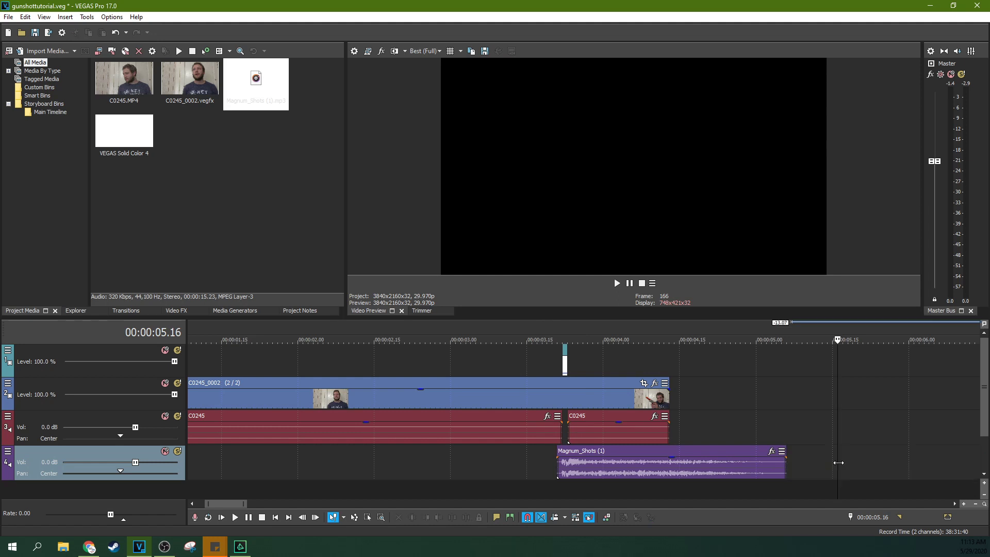
click(541, 455)
key(space)
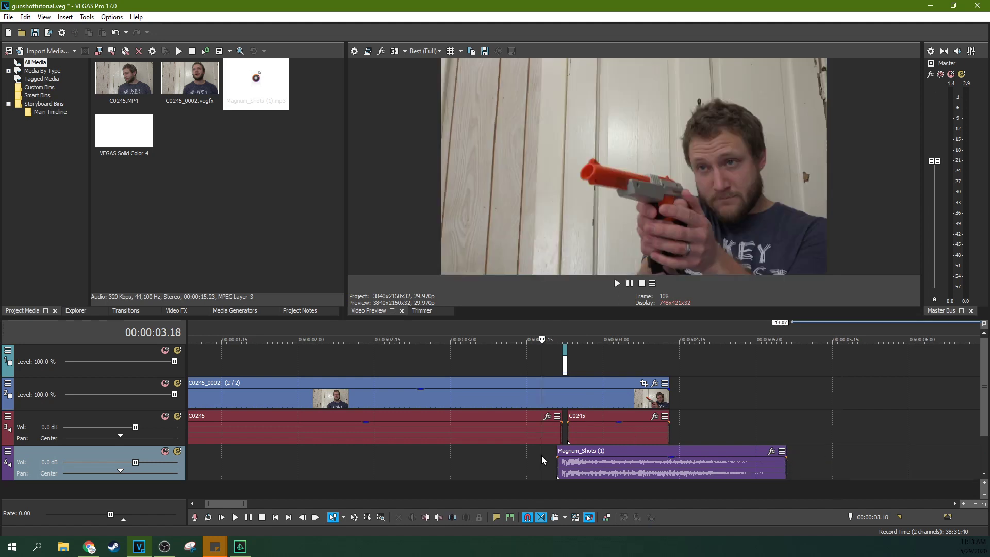
key(space)
click(526, 361)
Set the preview quality to Best (Auto).
click(424, 51)
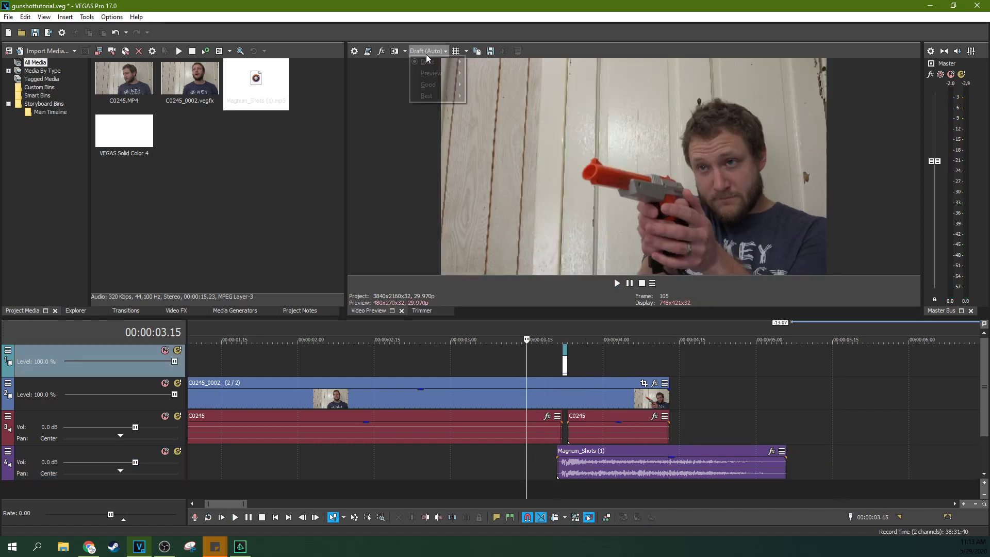
mouse_move(433, 96)
click(478, 96)
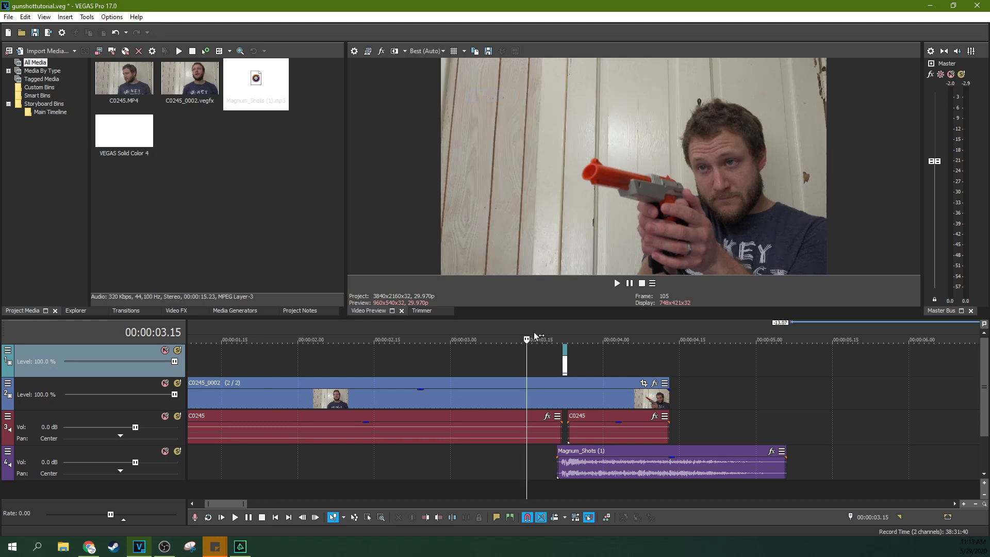
Loop a region around the gunshot moment and replay it to check sync.
drag(548, 330, 623, 330)
key(space)
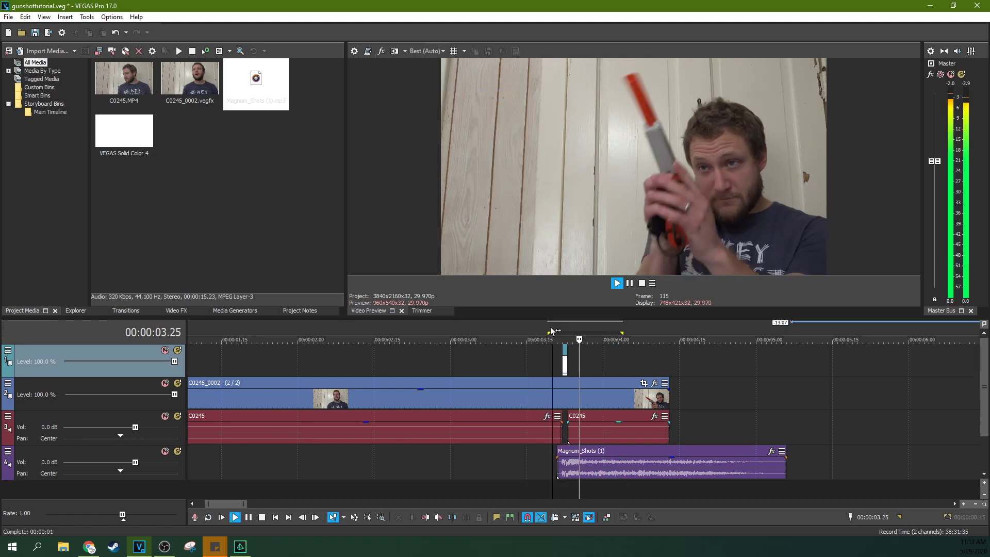
key(space)
key(Left)
key(space)
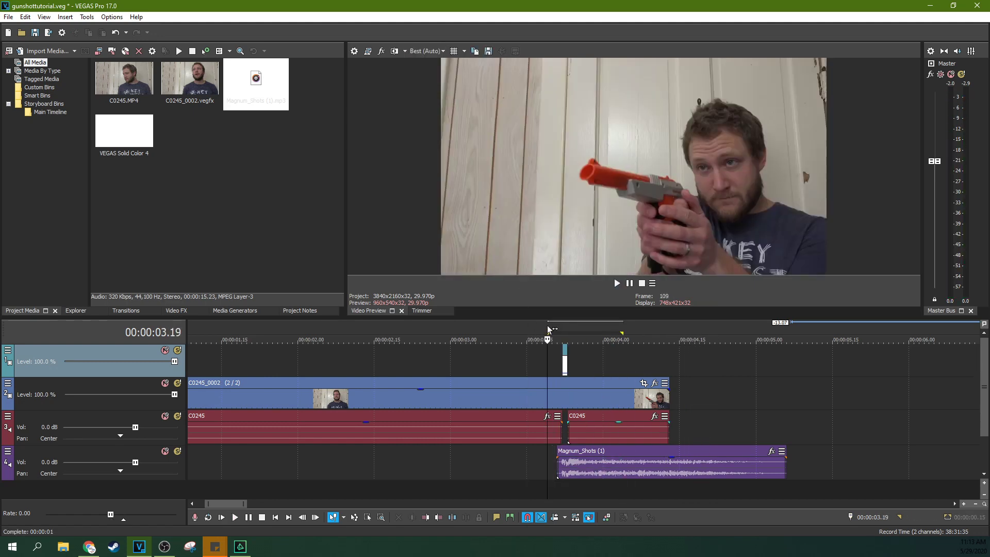
key(space)
key(space)
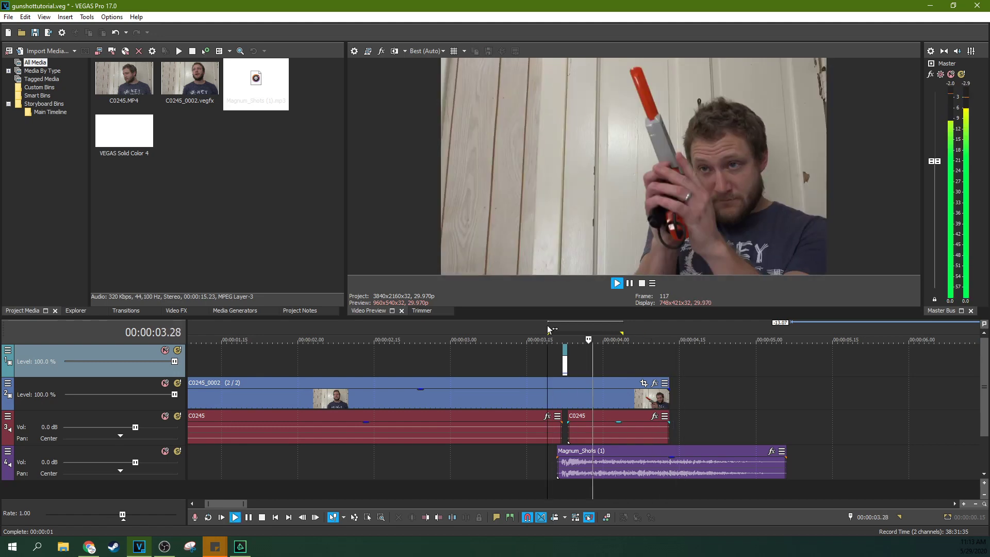
key(space)
click(564, 464)
scroll(617, 419, up, 5)
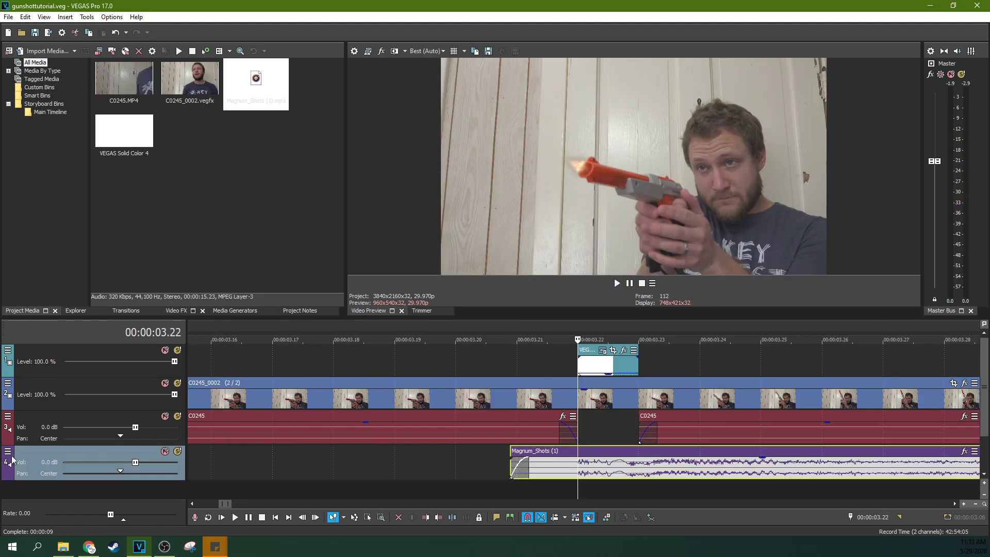
Open and dismiss the options menus for the gunshot track and the Magnum_Shots clip.
click(8, 451)
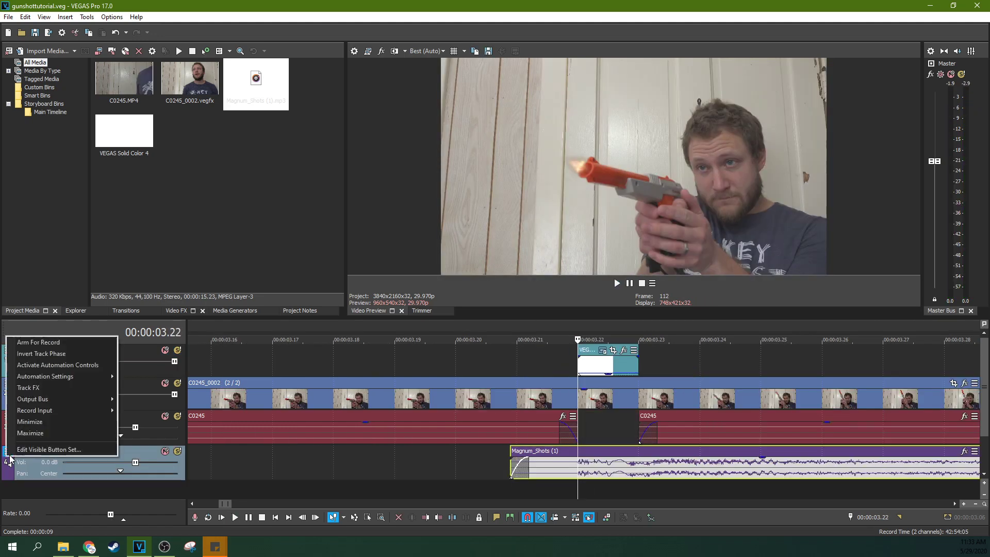
click(562, 466)
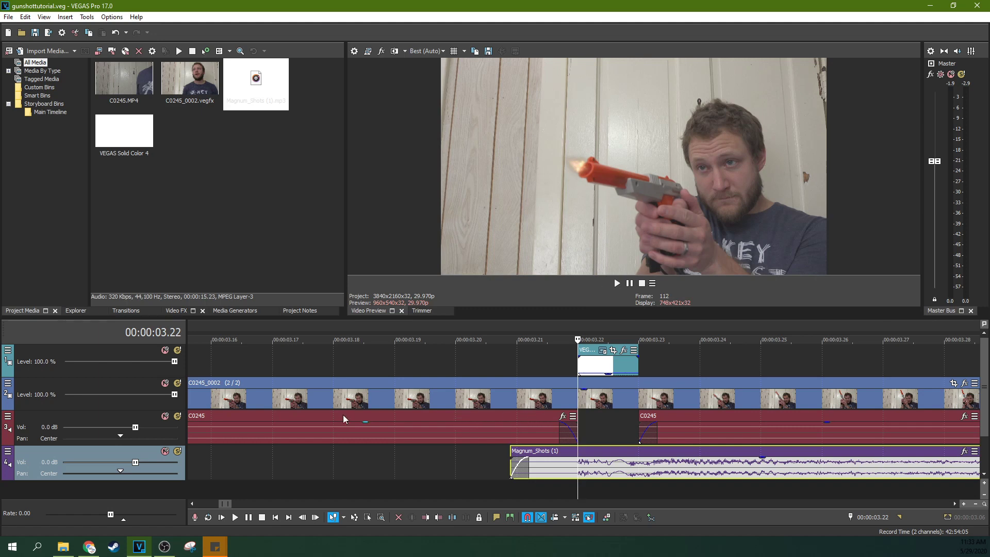
right_click(2, 464)
click(481, 461)
right_click(559, 463)
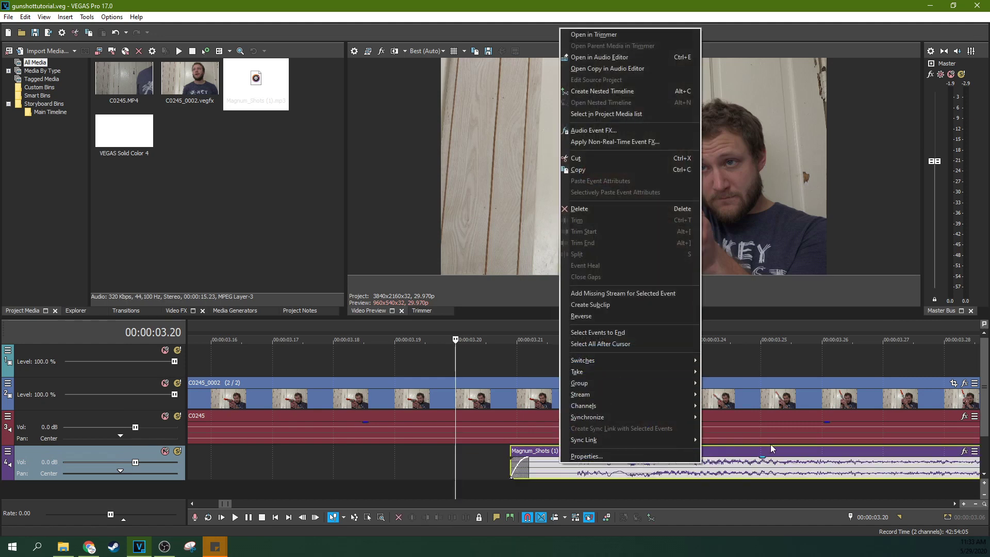
click(768, 464)
right_click(768, 464)
click(639, 466)
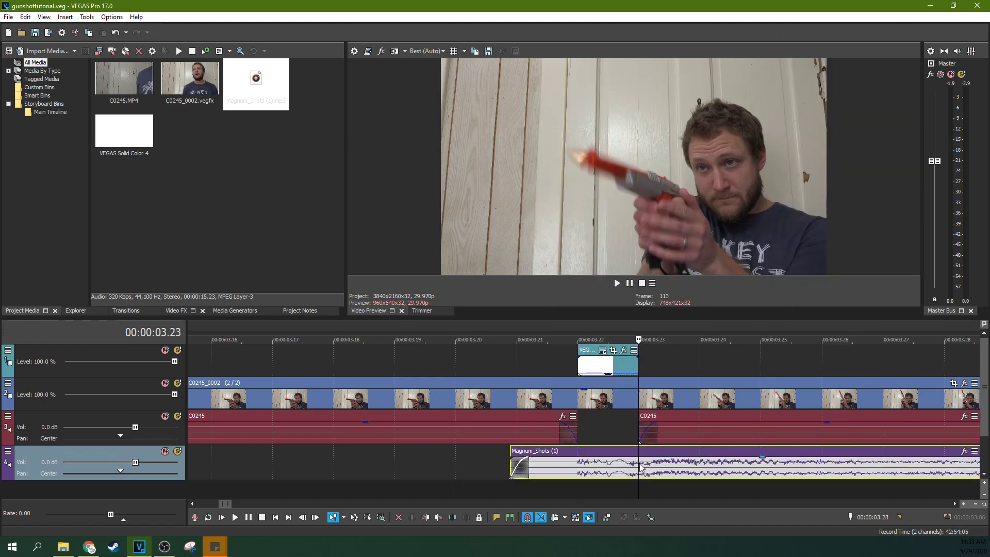
scroll(489, 462, down, 2)
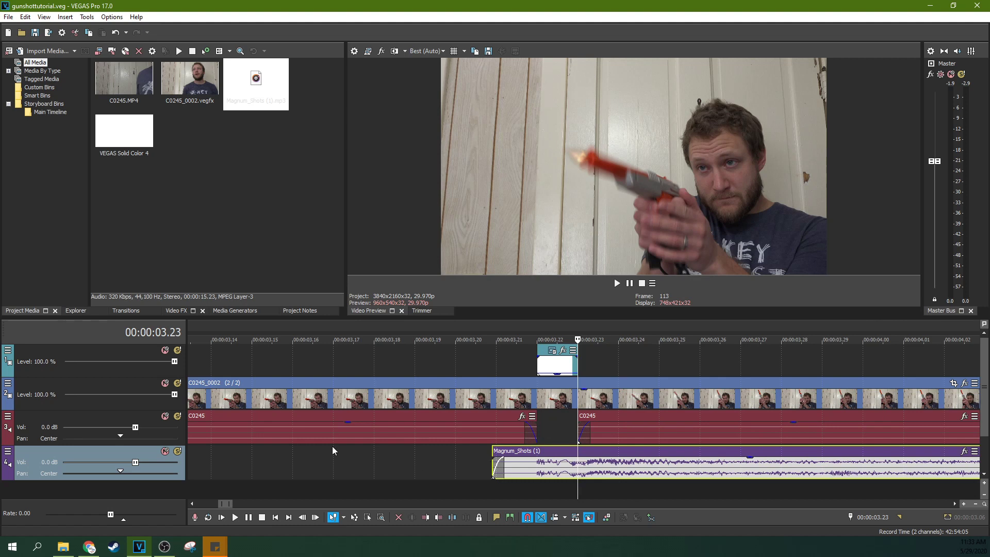
Rename the gunshot audio track to 'sfx'.
double_click(26, 449)
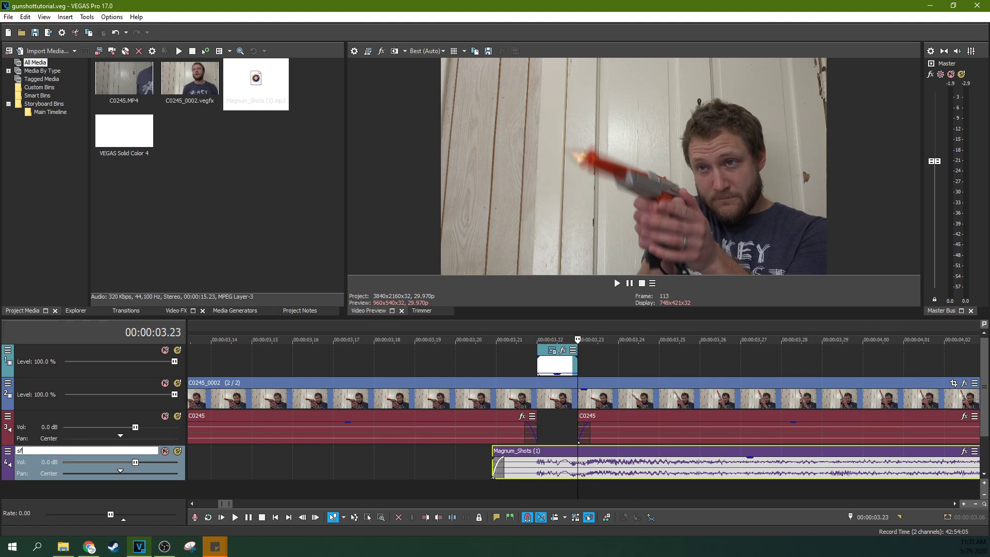
text(sfx)
click(224, 454)
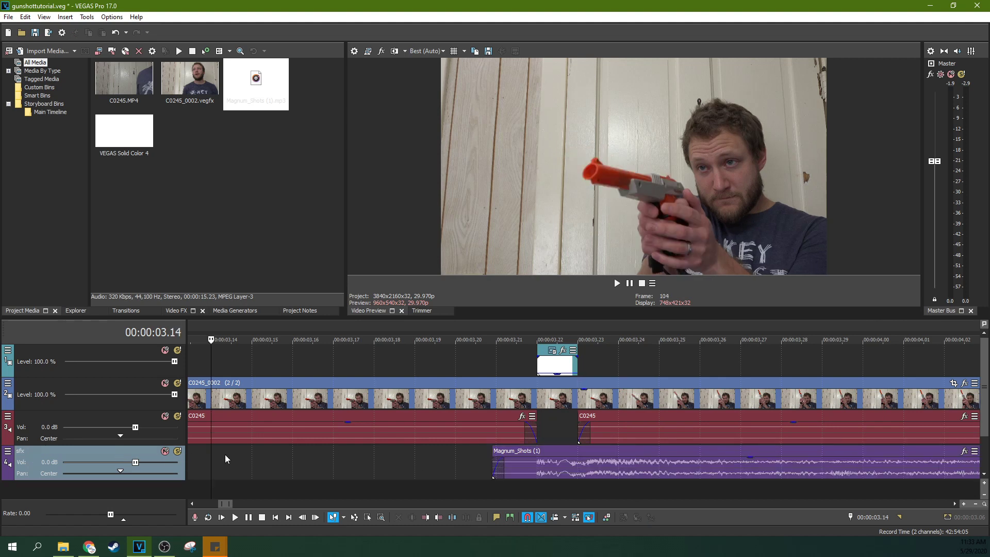
right_click(6, 456)
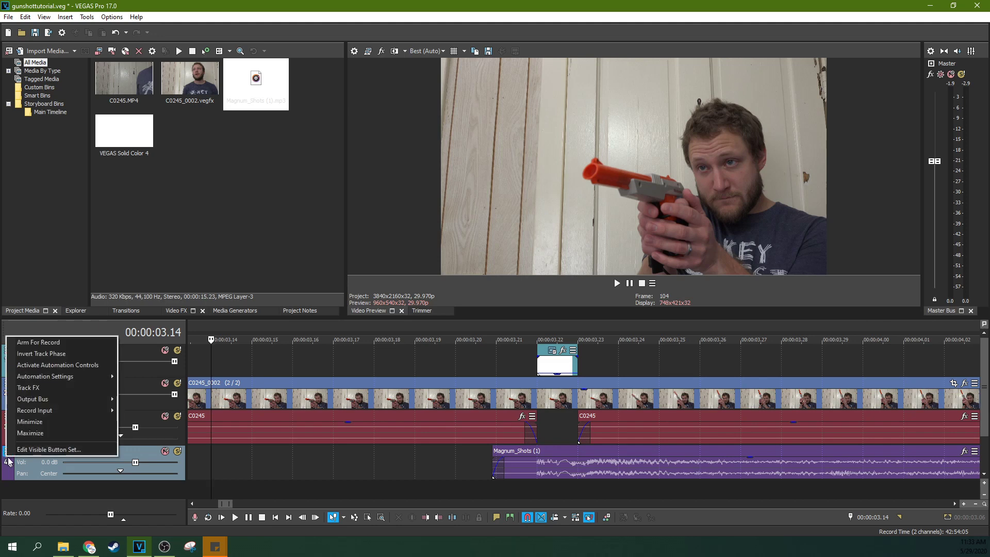
Add a Track EQ low-shelf boost of +10.1 dB at 213 Hz to the sfx track and preview it.
click(26, 388)
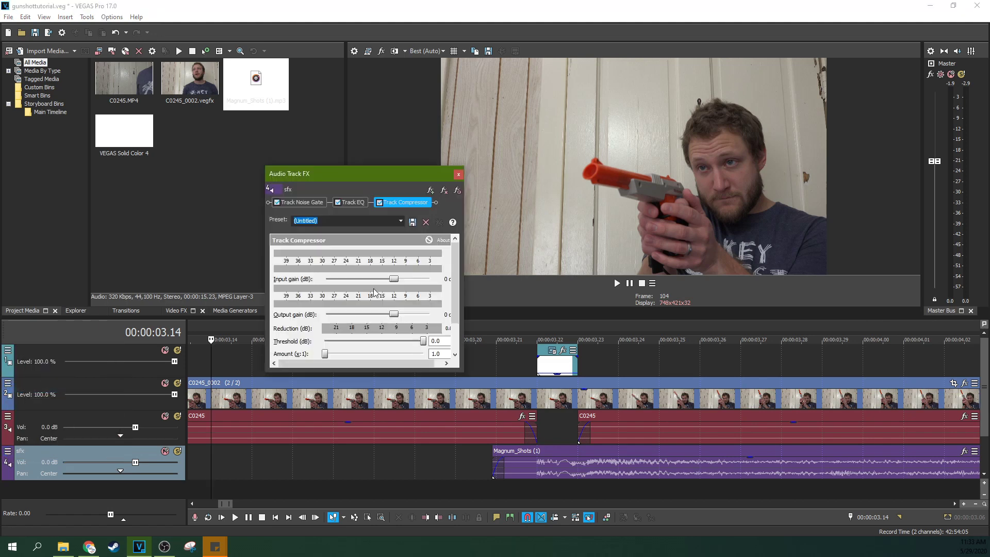
click(355, 202)
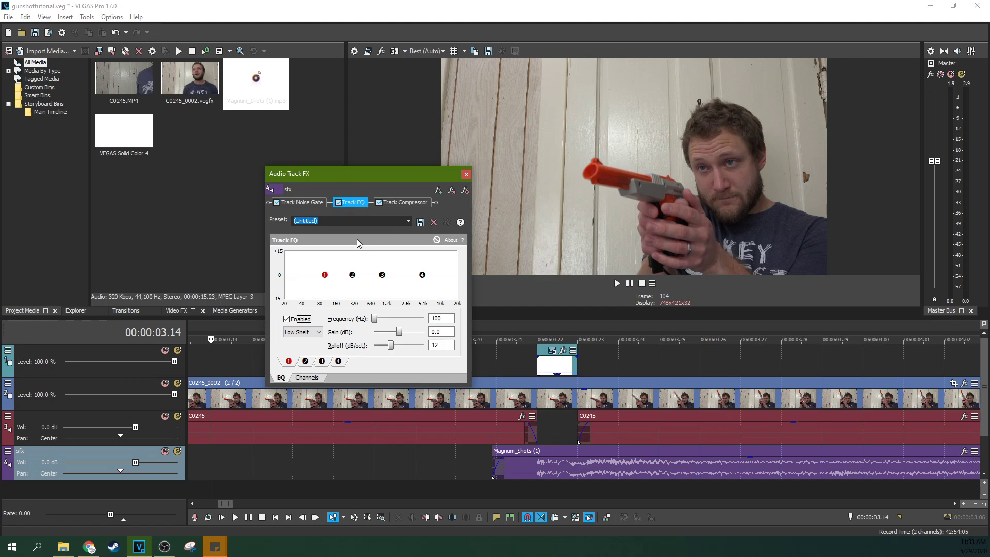
drag(325, 275, 346, 262)
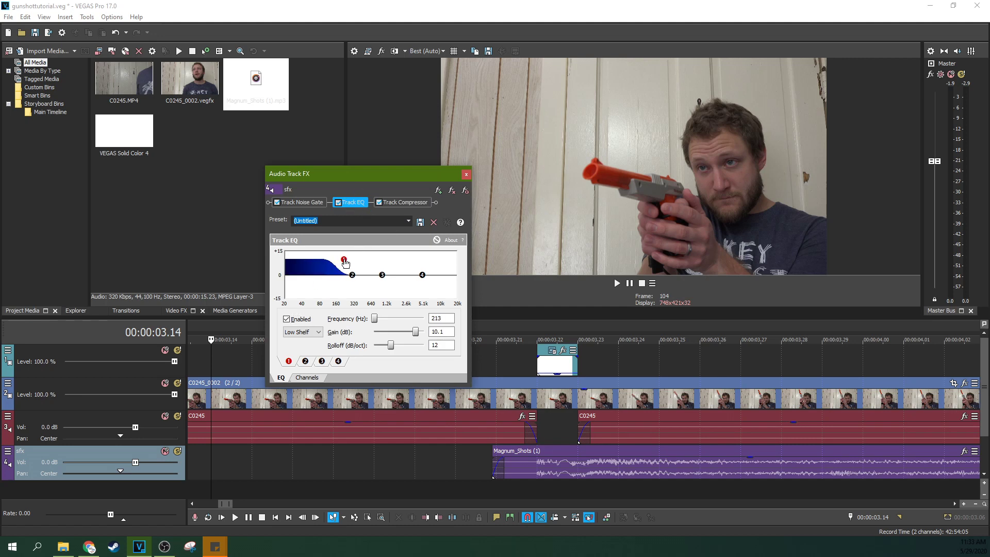
click(543, 474)
key(space)
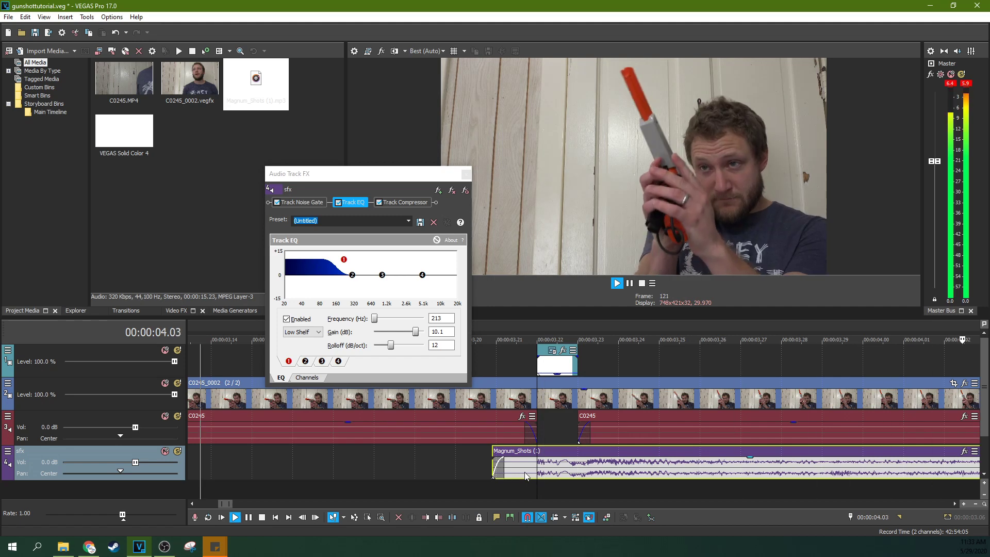
key(space)
click(513, 467)
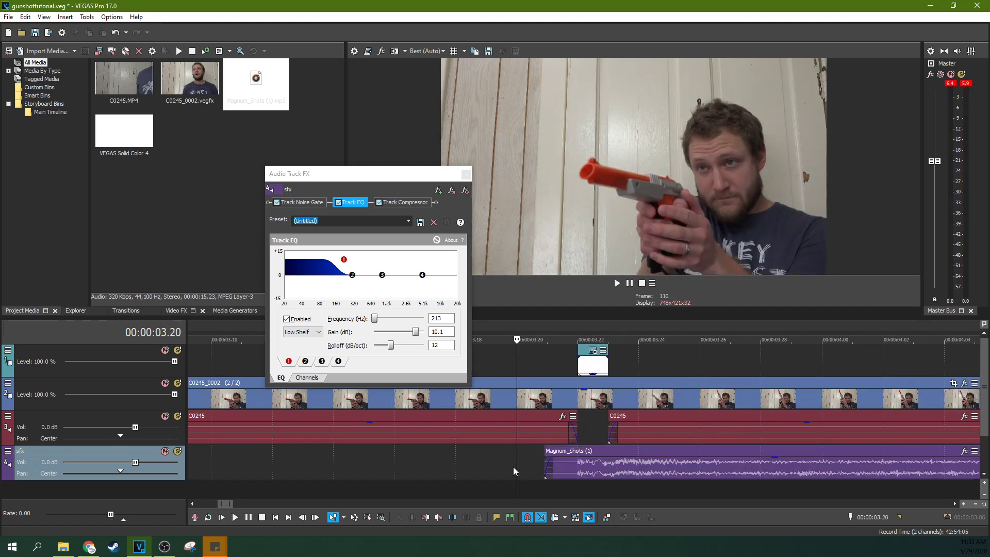
key(space)
key(space)
click(465, 174)
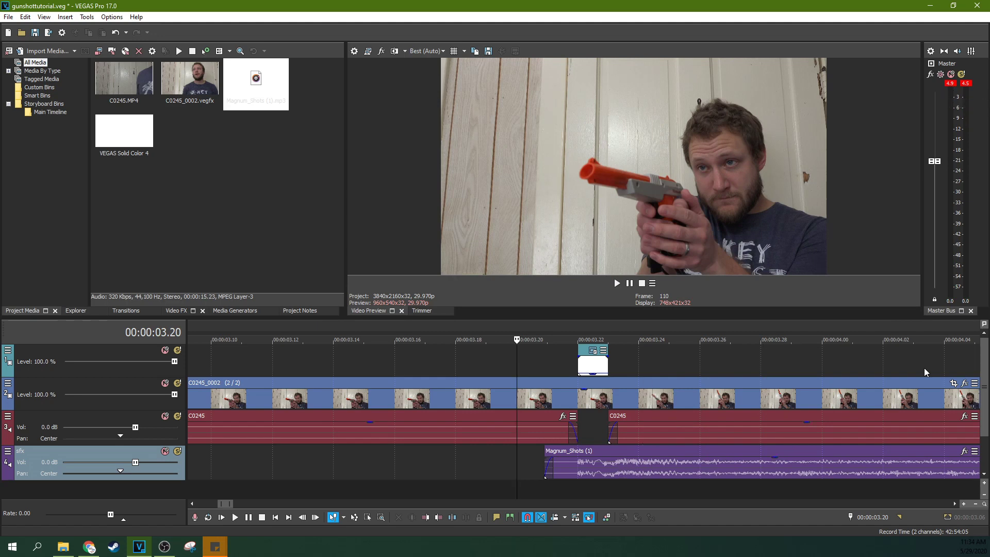
Lower the Magnum_Shots clip gain to roughly -5.6 dB and play it back.
drag(773, 456, 774, 472)
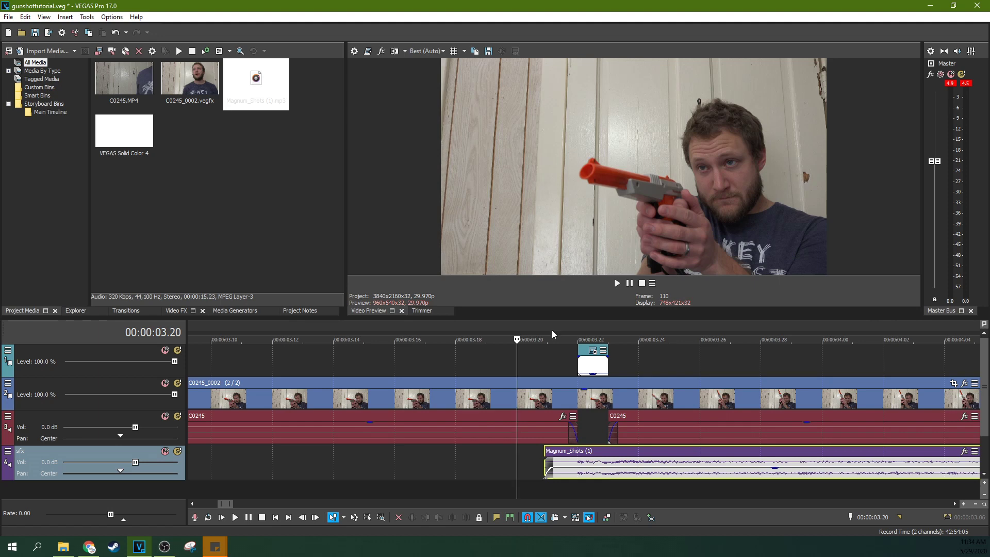
key(space)
key(space)
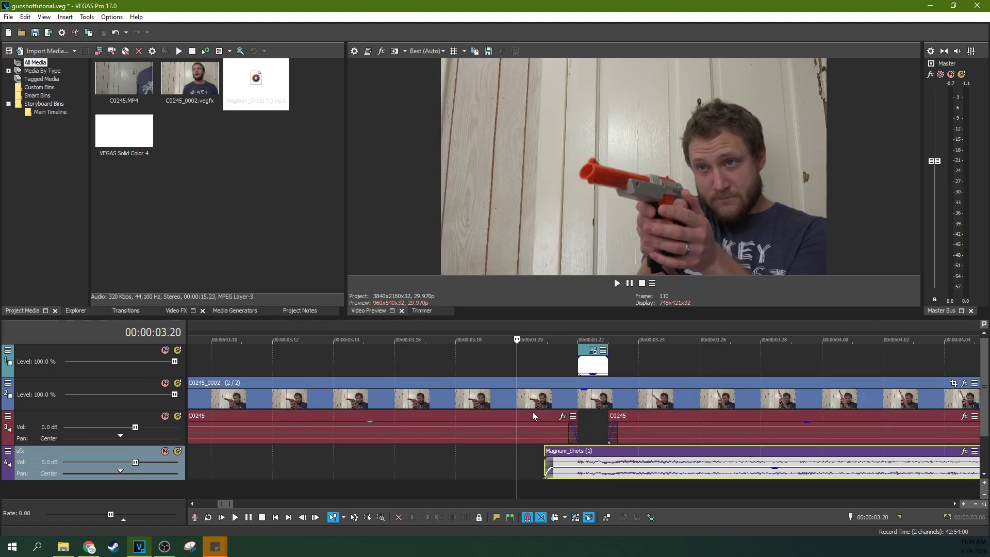